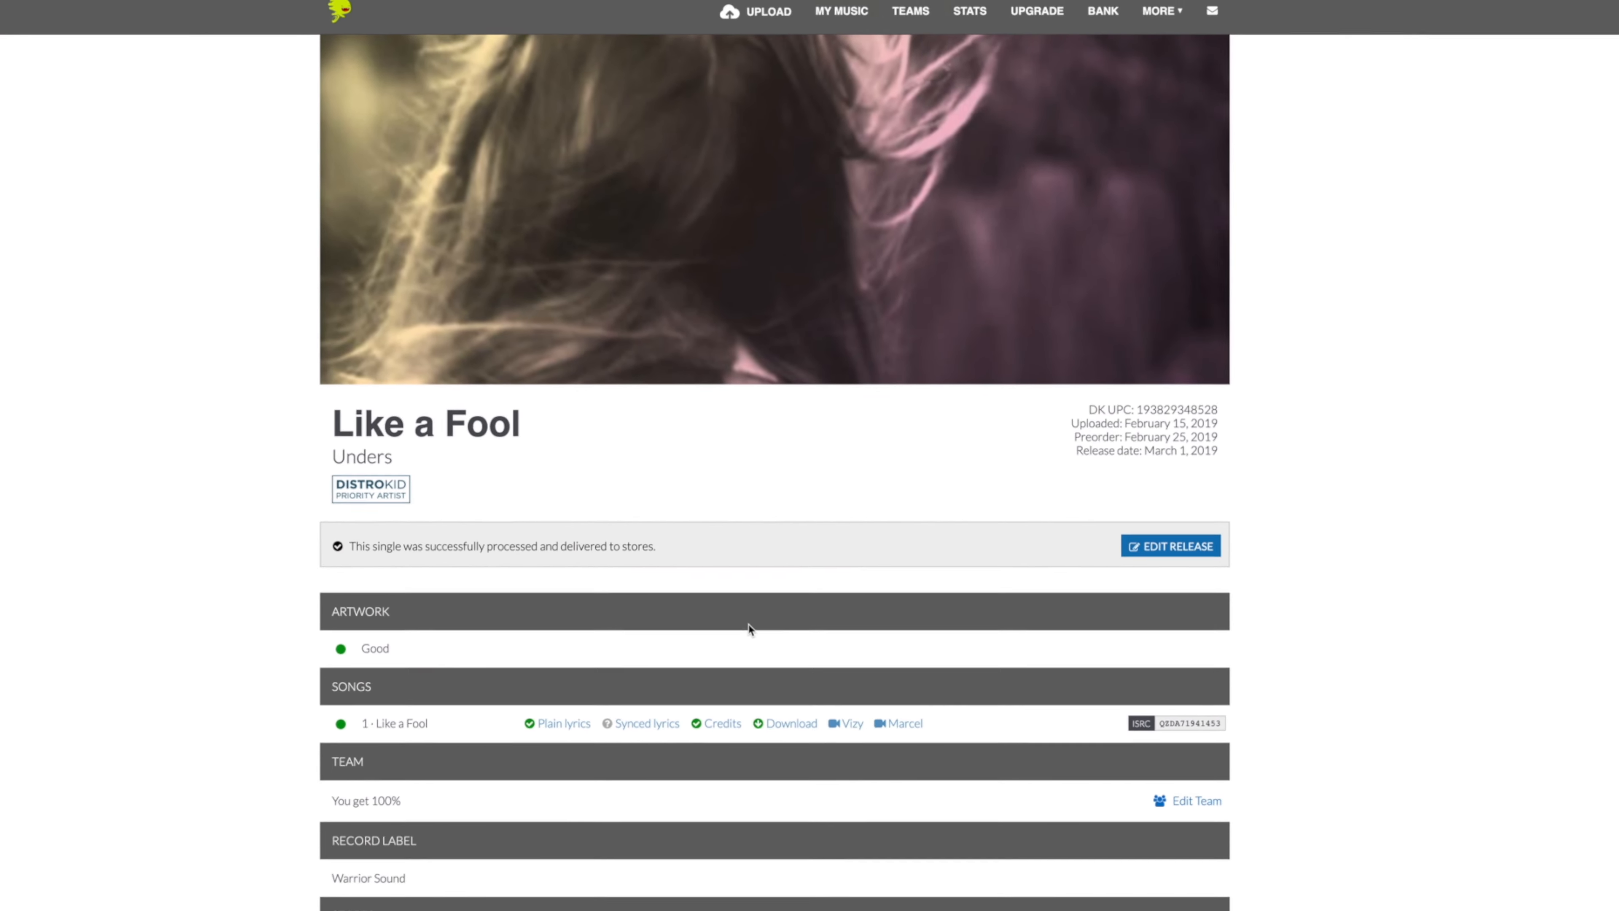
- Look over the release details page for the single Like a Fool
scroll(752, 622, down, 10)
scroll(757, 616, up, 4)
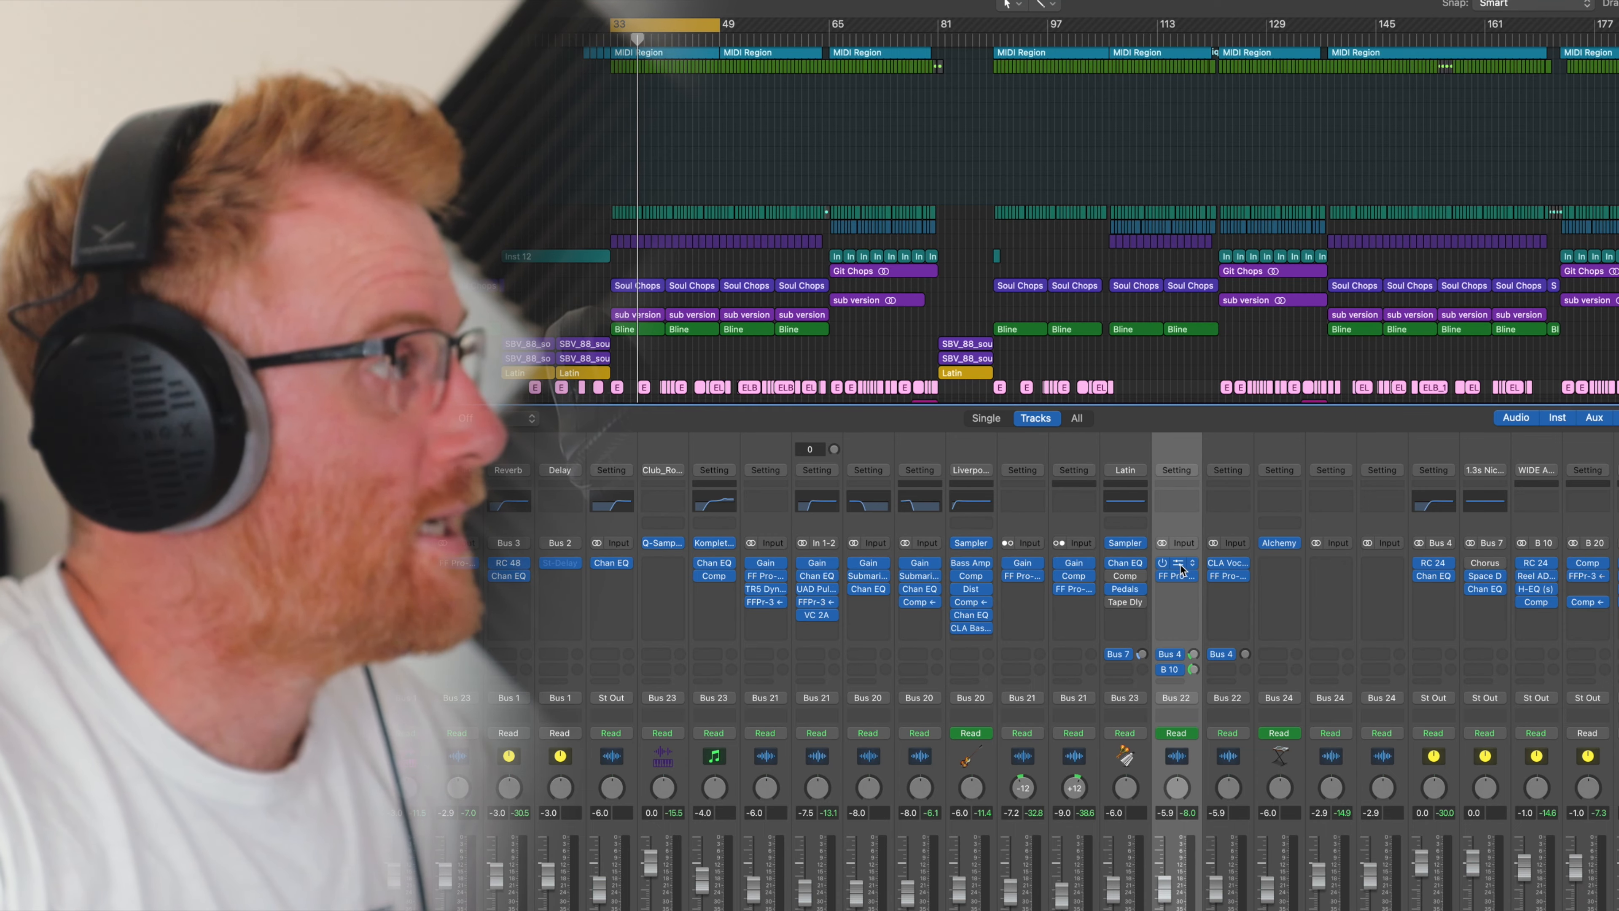
- Inspect CLA Vocals on the dry female vocal channel and compare playback with its Bus 4 and B 10 sends bypassed and active
click(1177, 565)
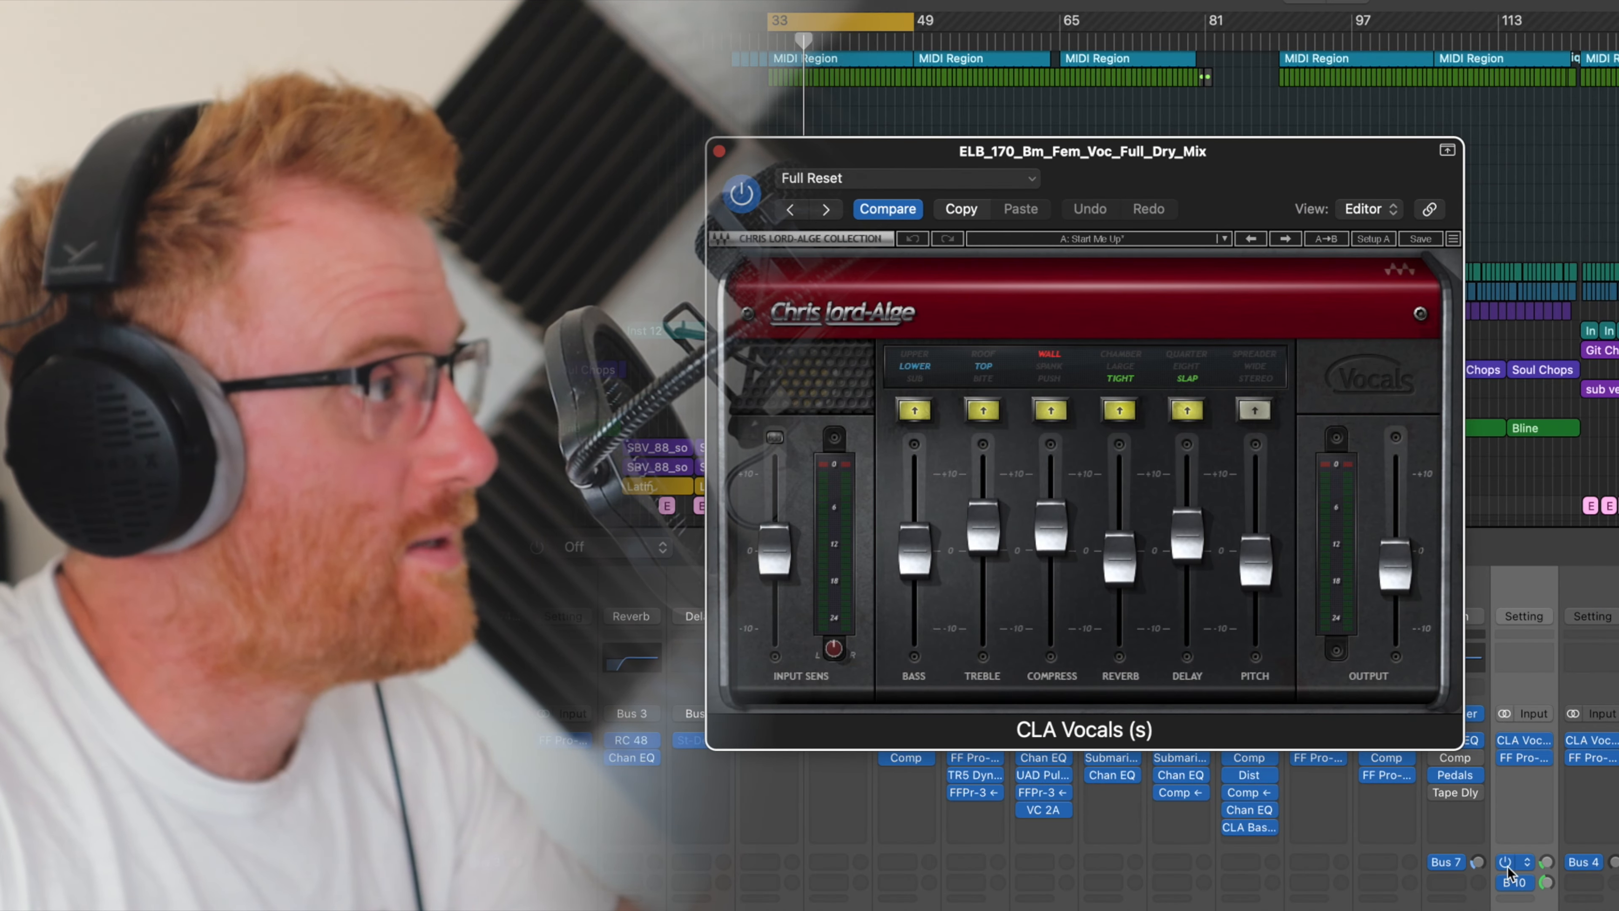
click(1513, 884)
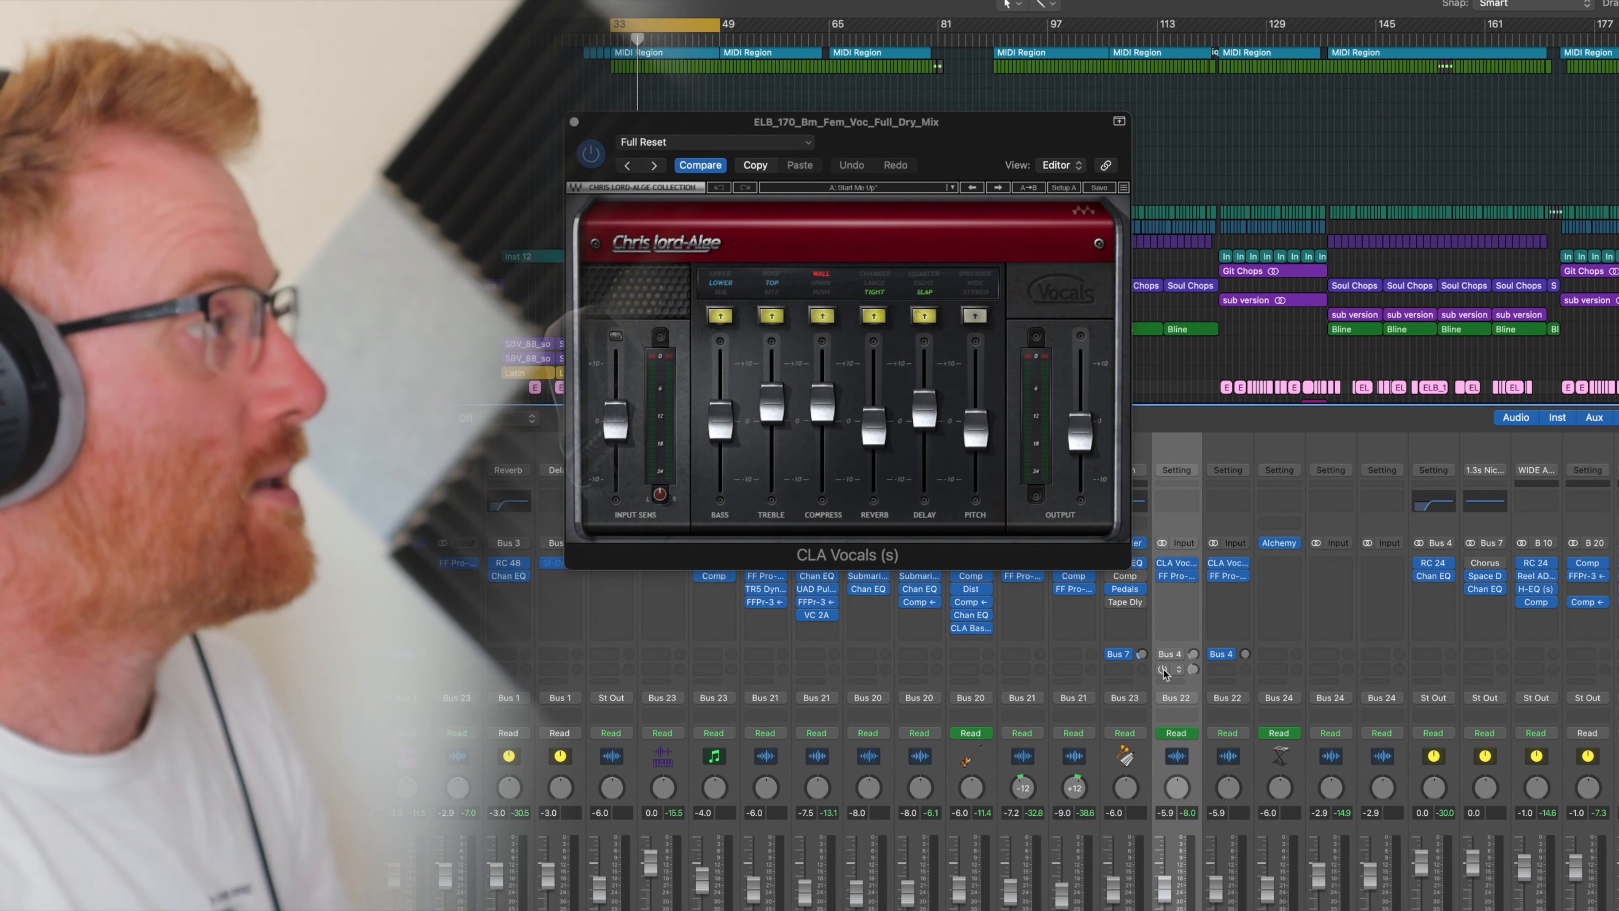
key(space)
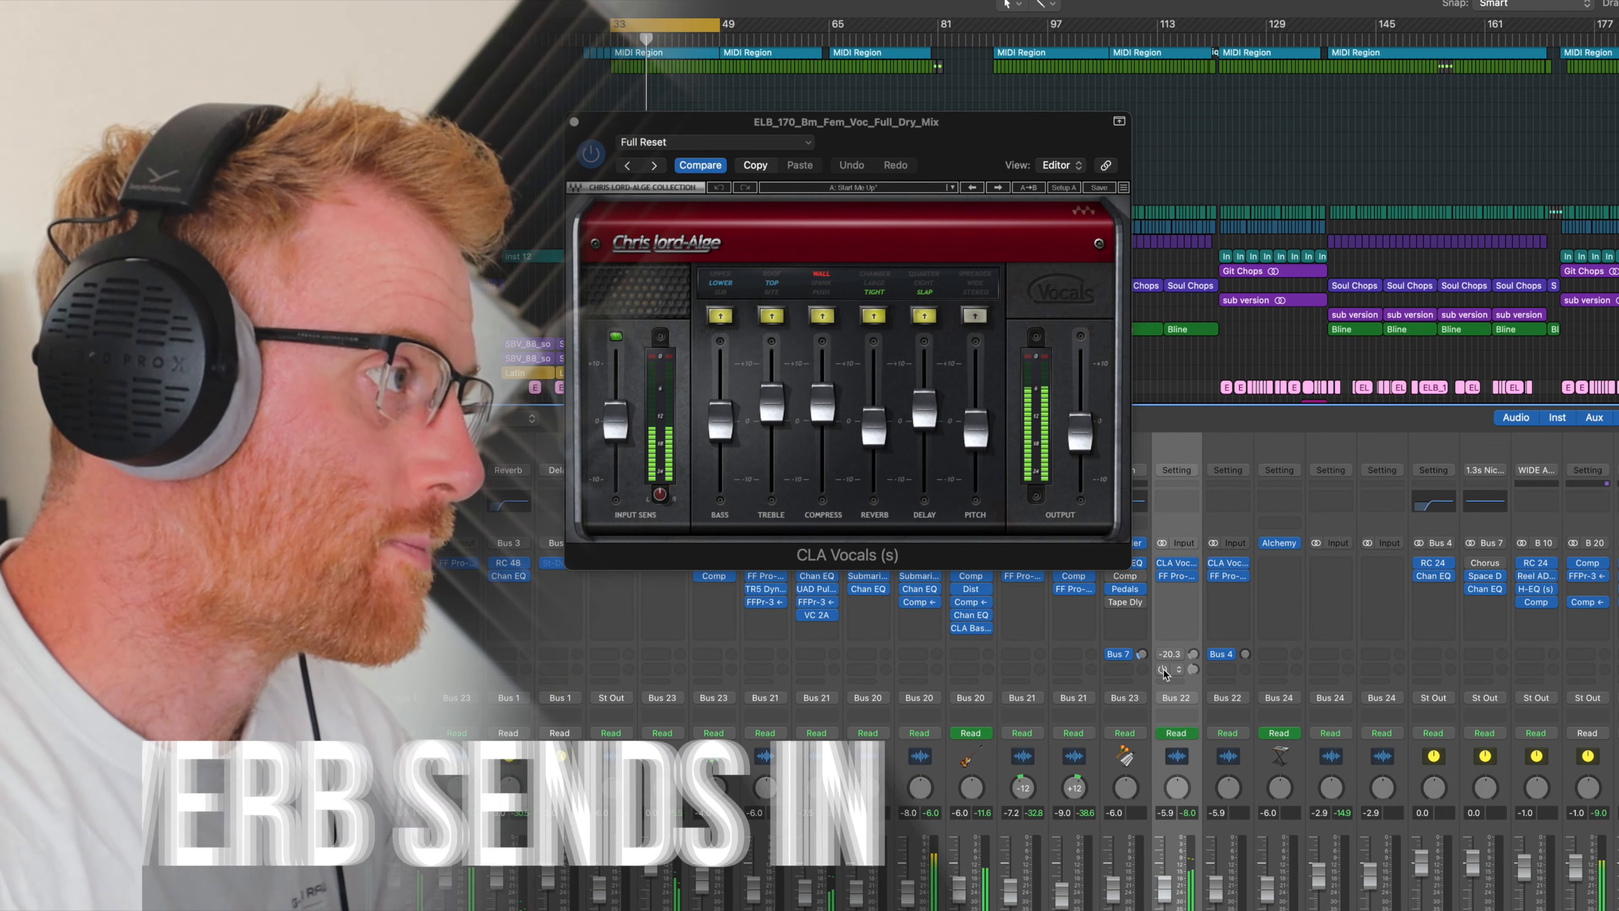
click(1161, 669)
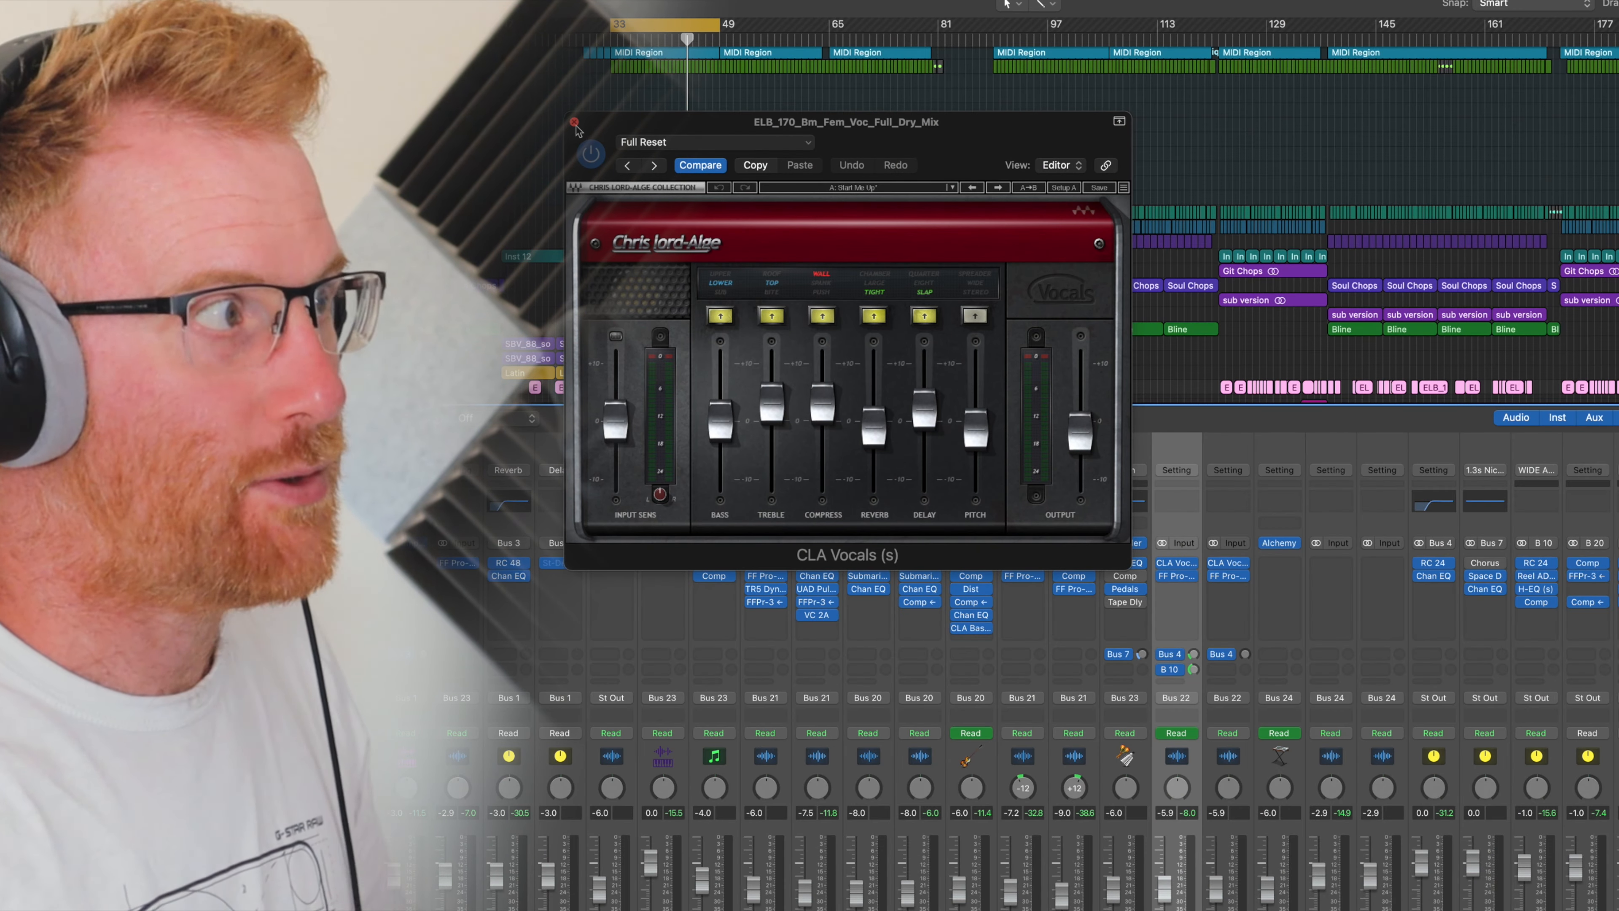
click(574, 122)
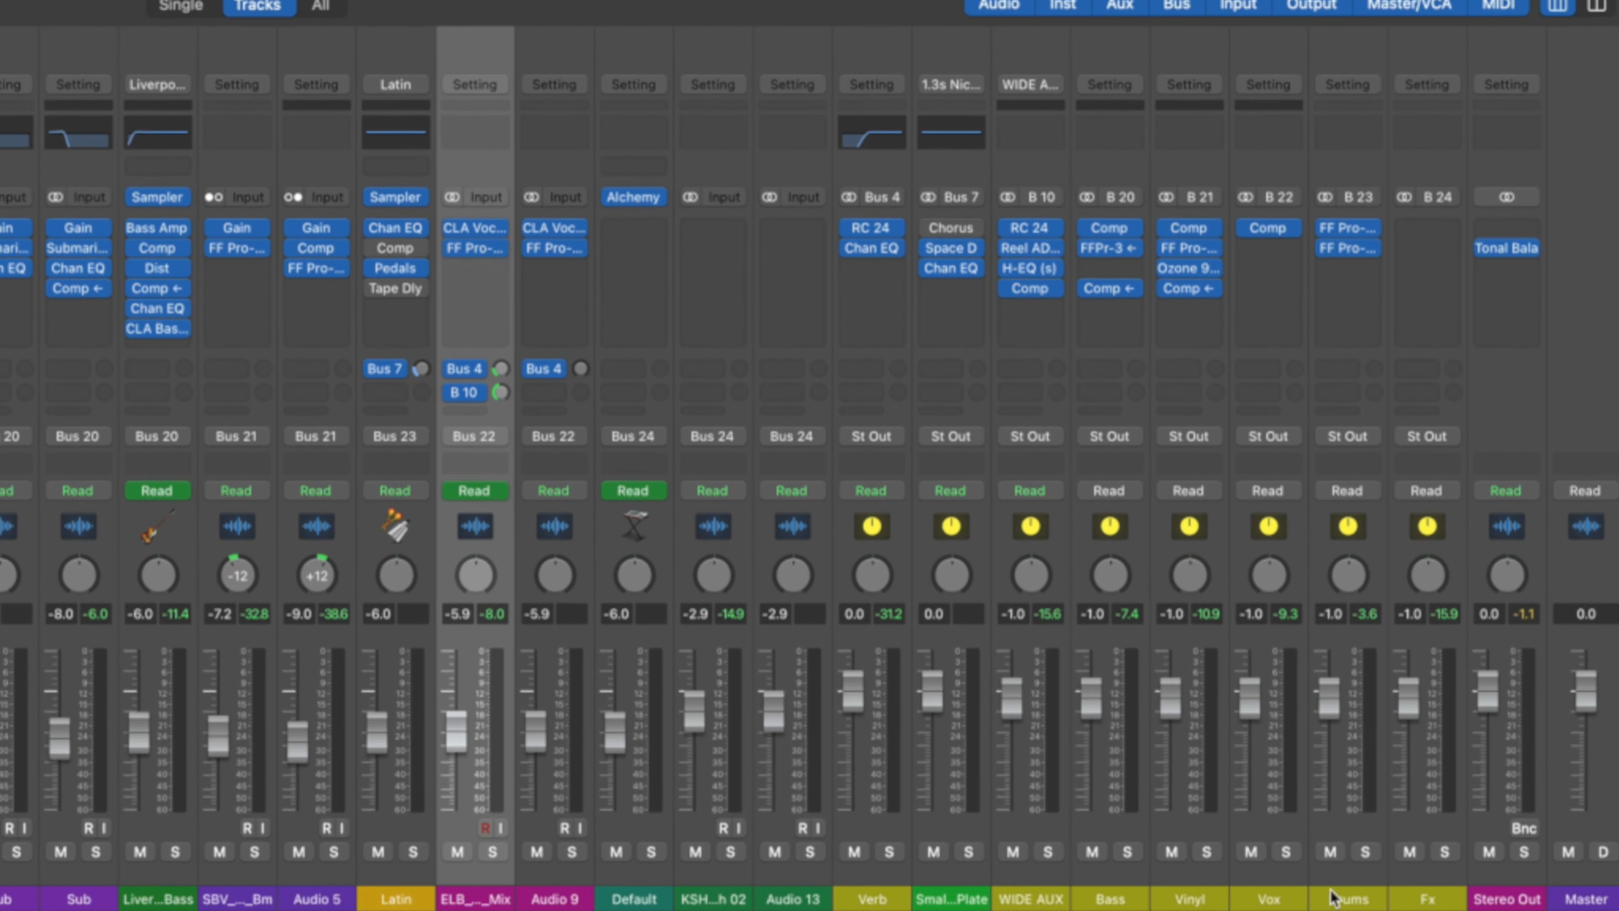
- Solo the Vox bus, switching the solo over to the Verb return to isolate the vocal reverb
click(1285, 851)
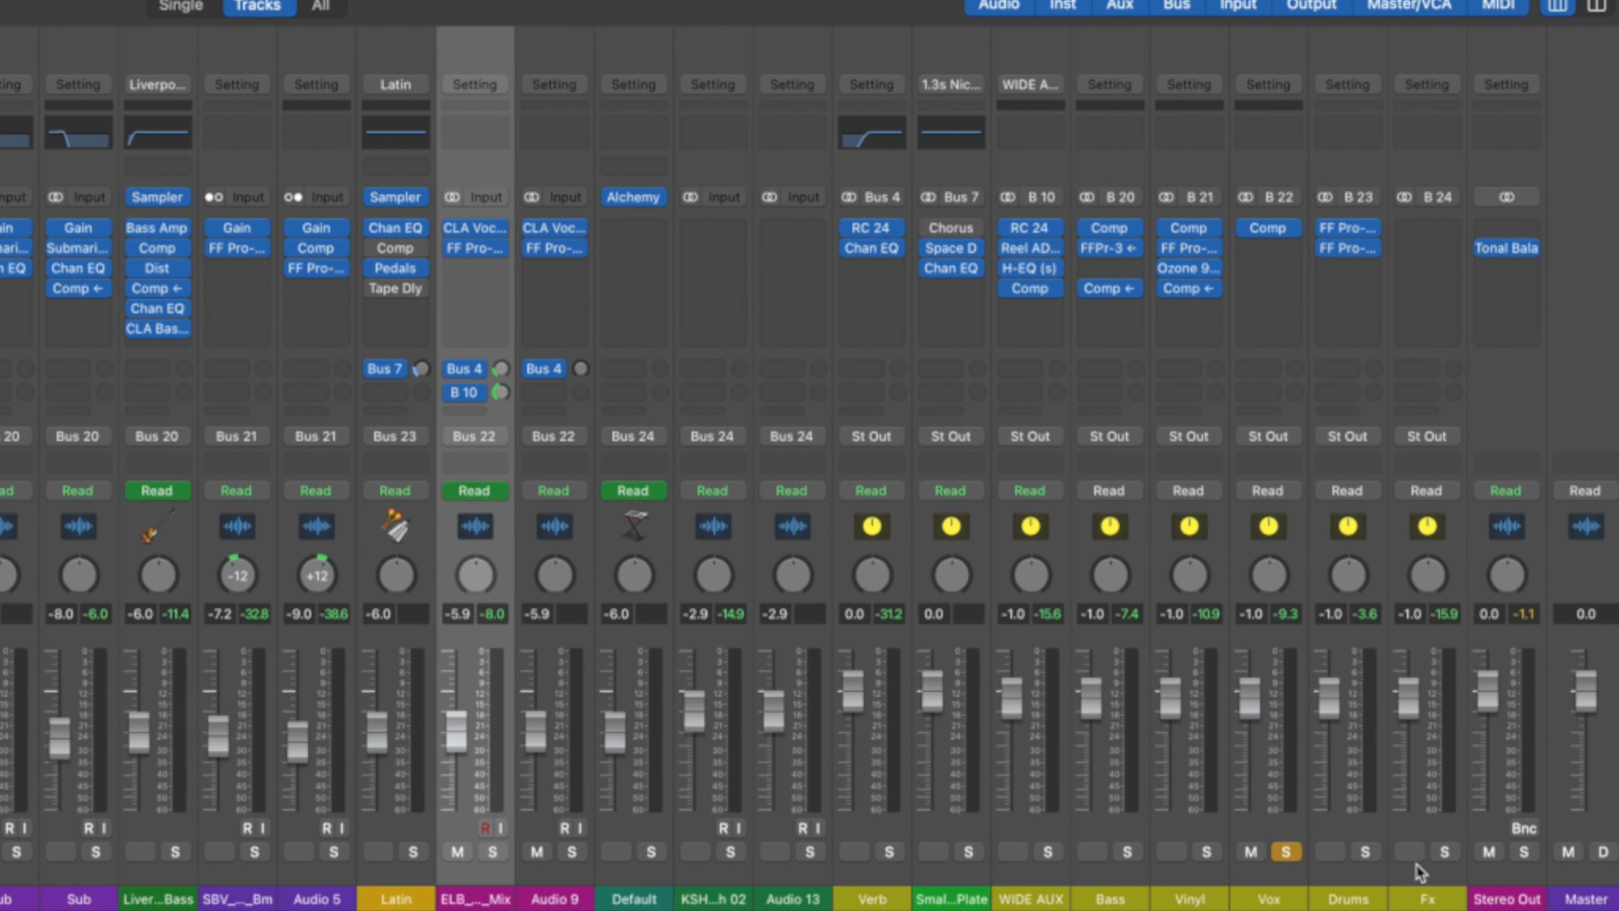
click(889, 851)
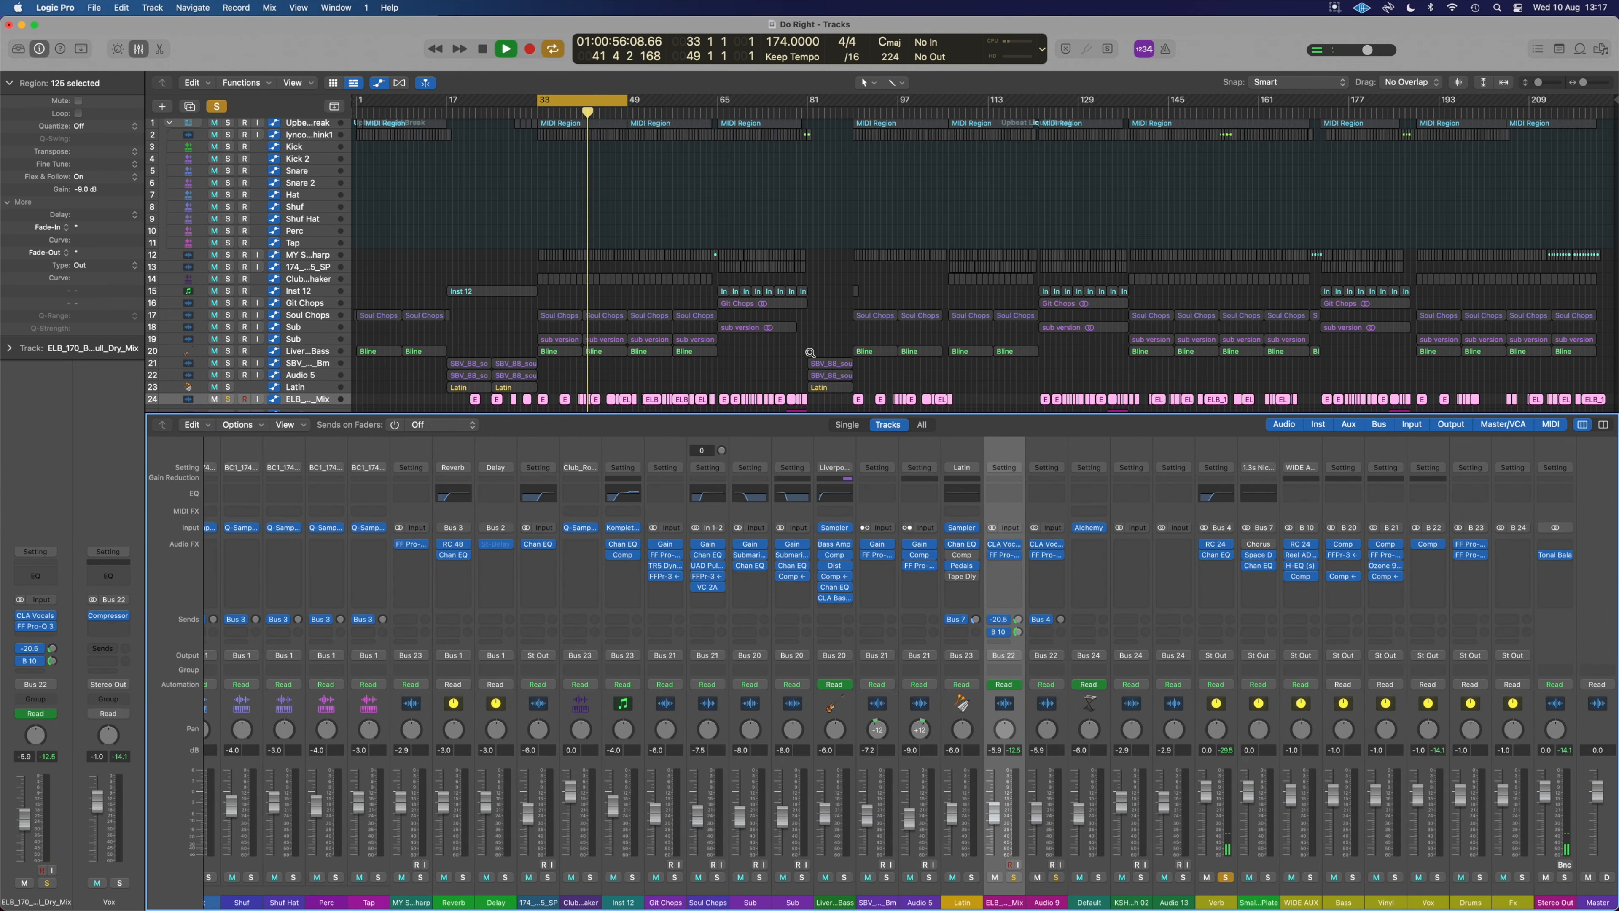
- Enlarge the dry vocal's send automation lanes and loop bars 62 to 78 to hear the soloed reverb
key(cmd+Down)
scroll(810, 352, up, 10)
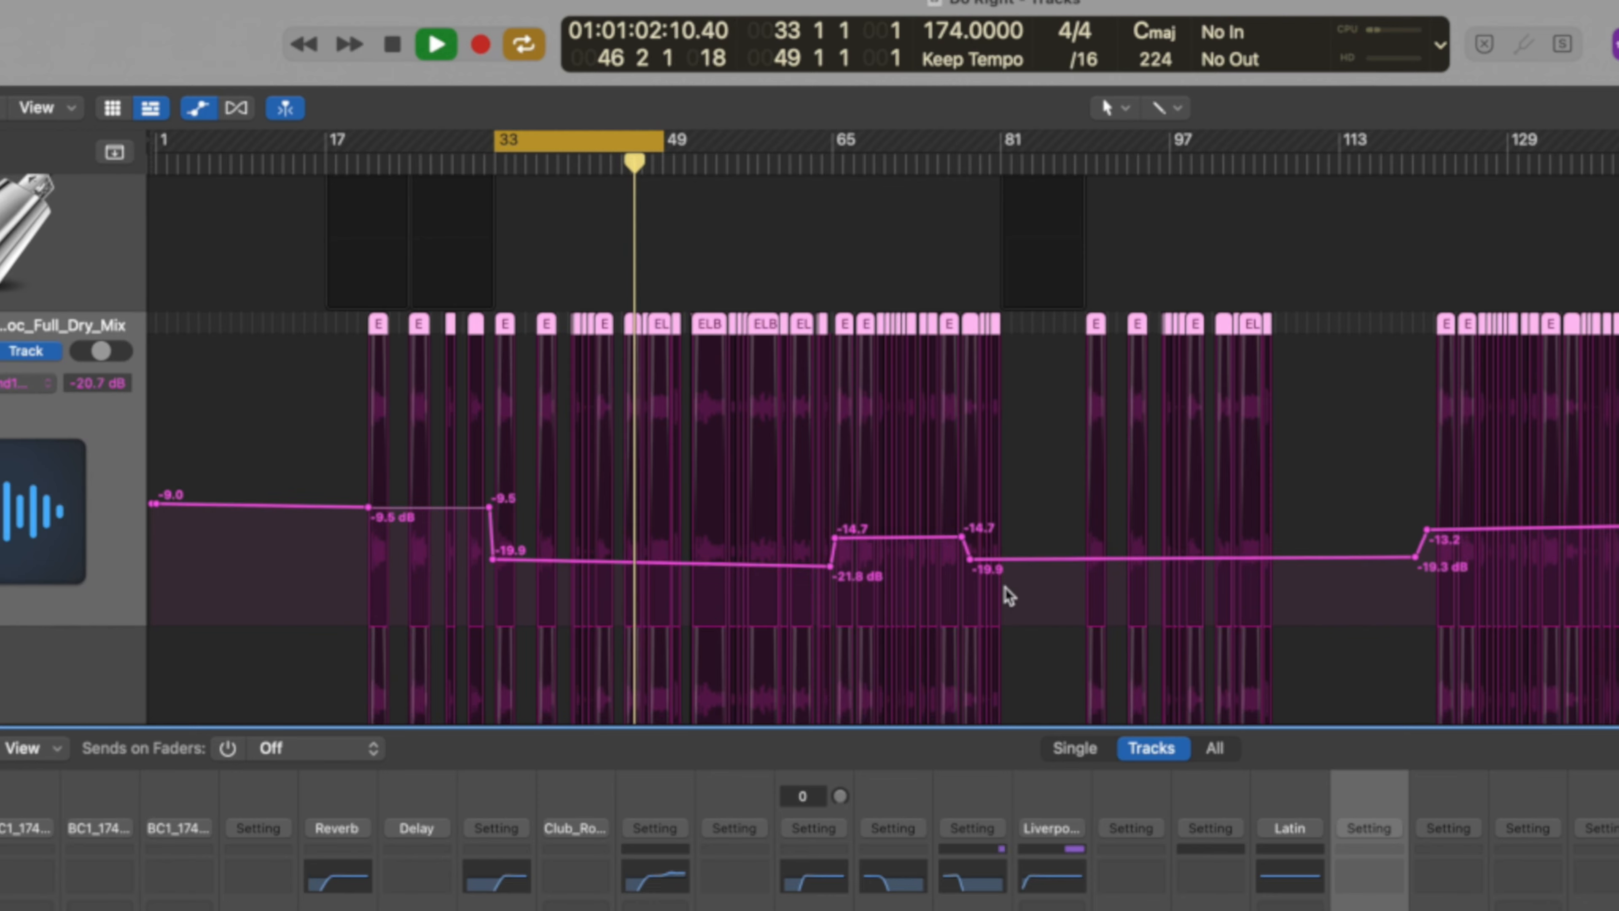
scroll(811, 340, down, 5)
scroll(811, 340, up, 2)
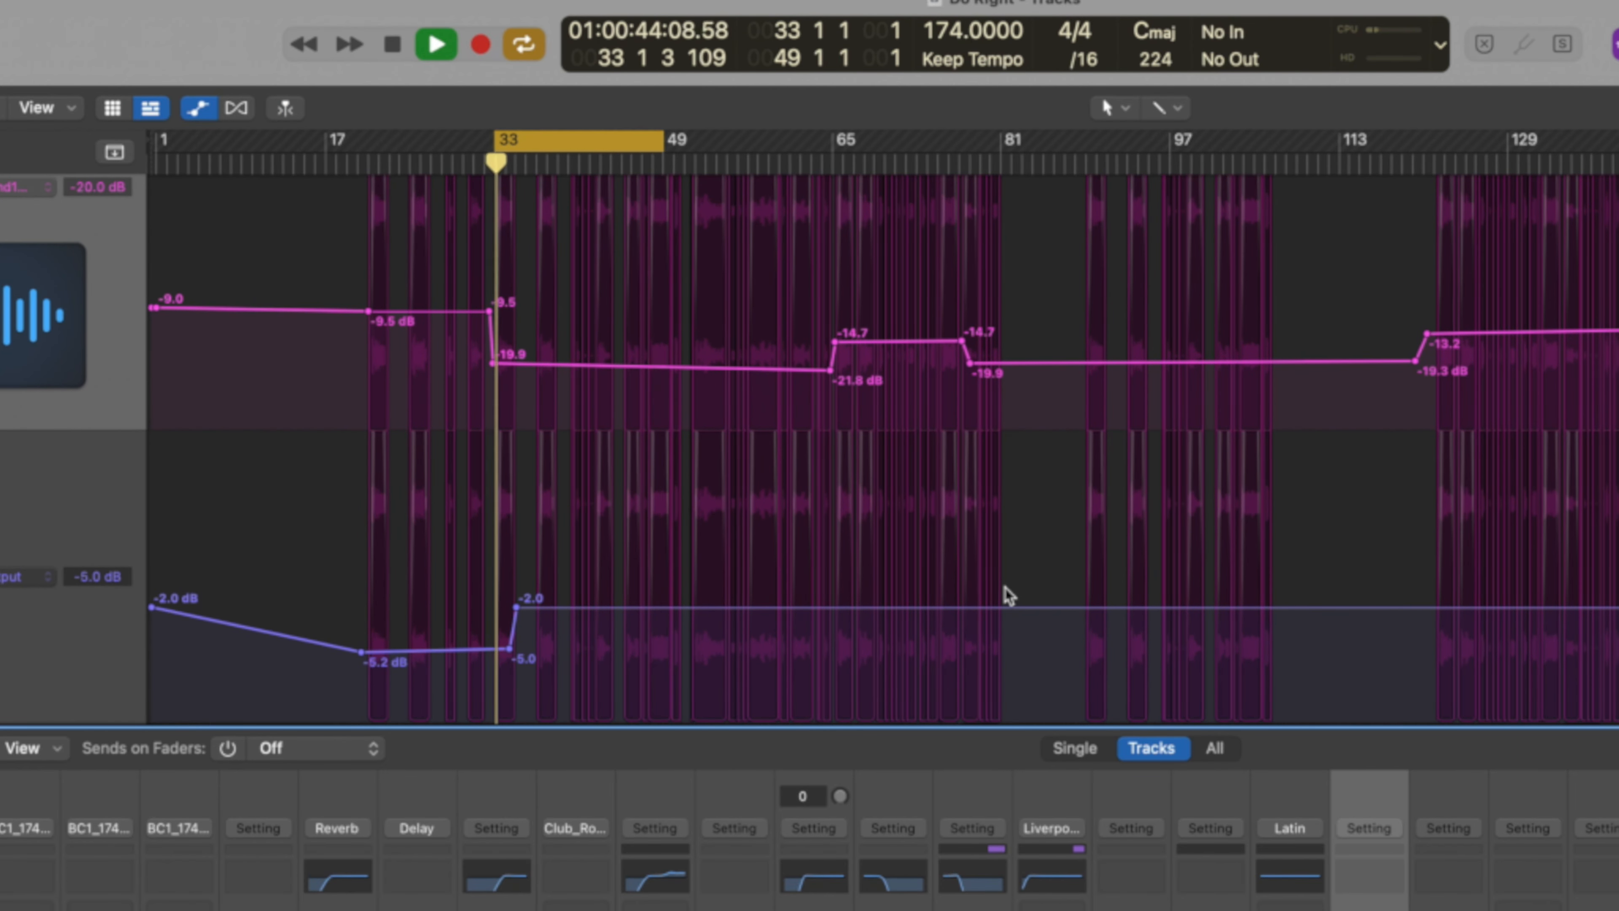
drag(610, 138, 912, 141)
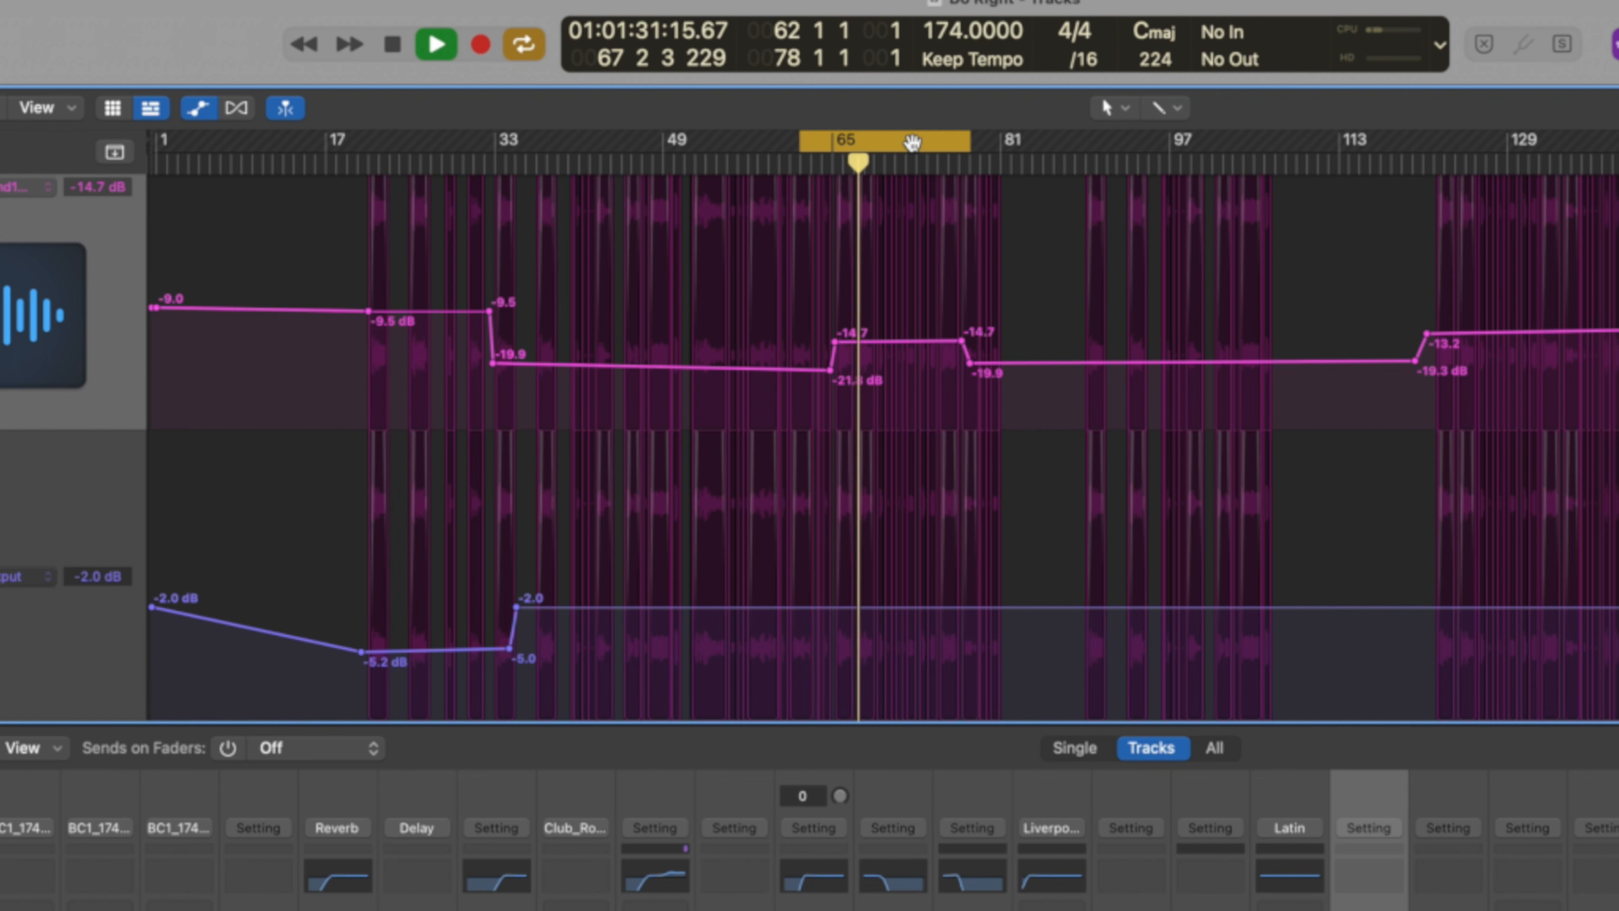
key(space)
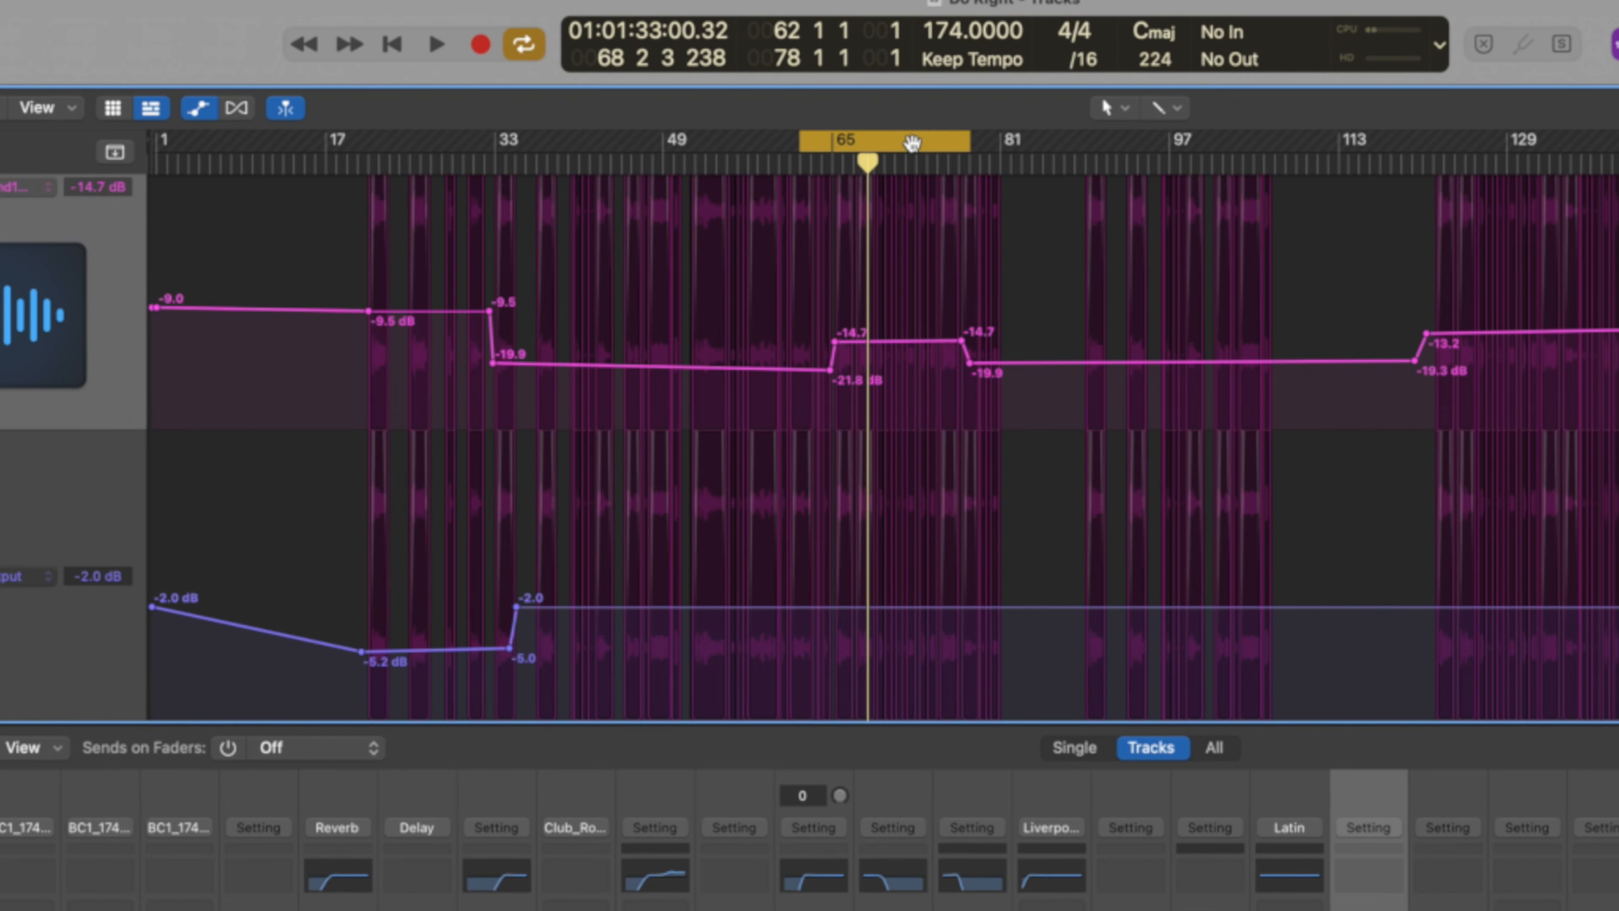
- Unsolo the Verb return and play the full mix with the cycle range at bars 29 to 45
drag(911, 142, 541, 100)
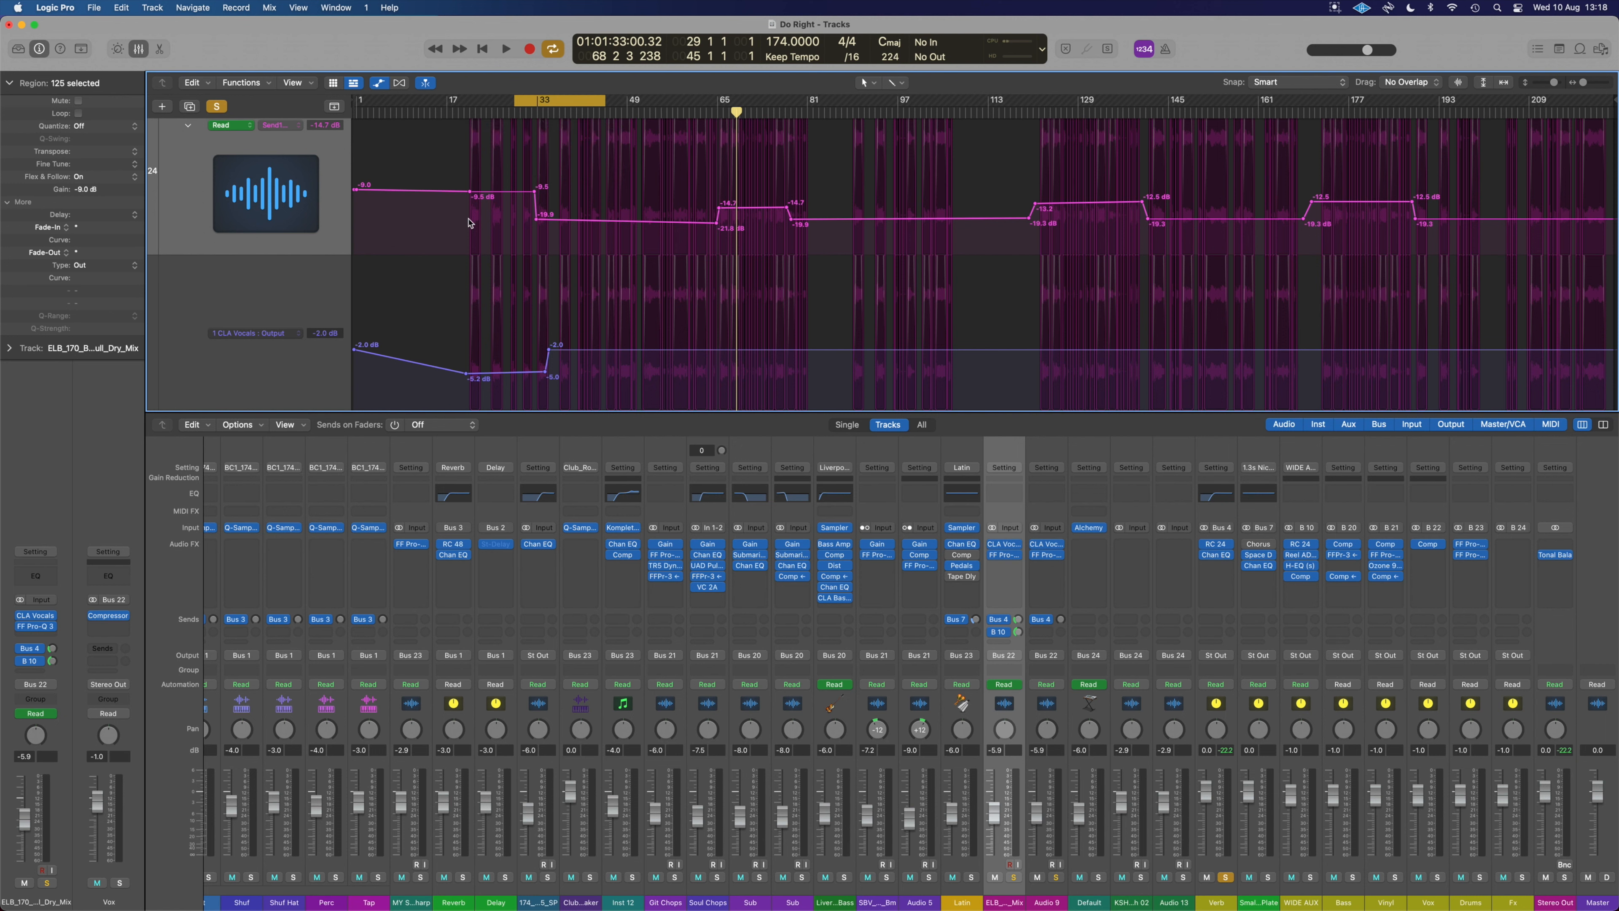
click(1227, 879)
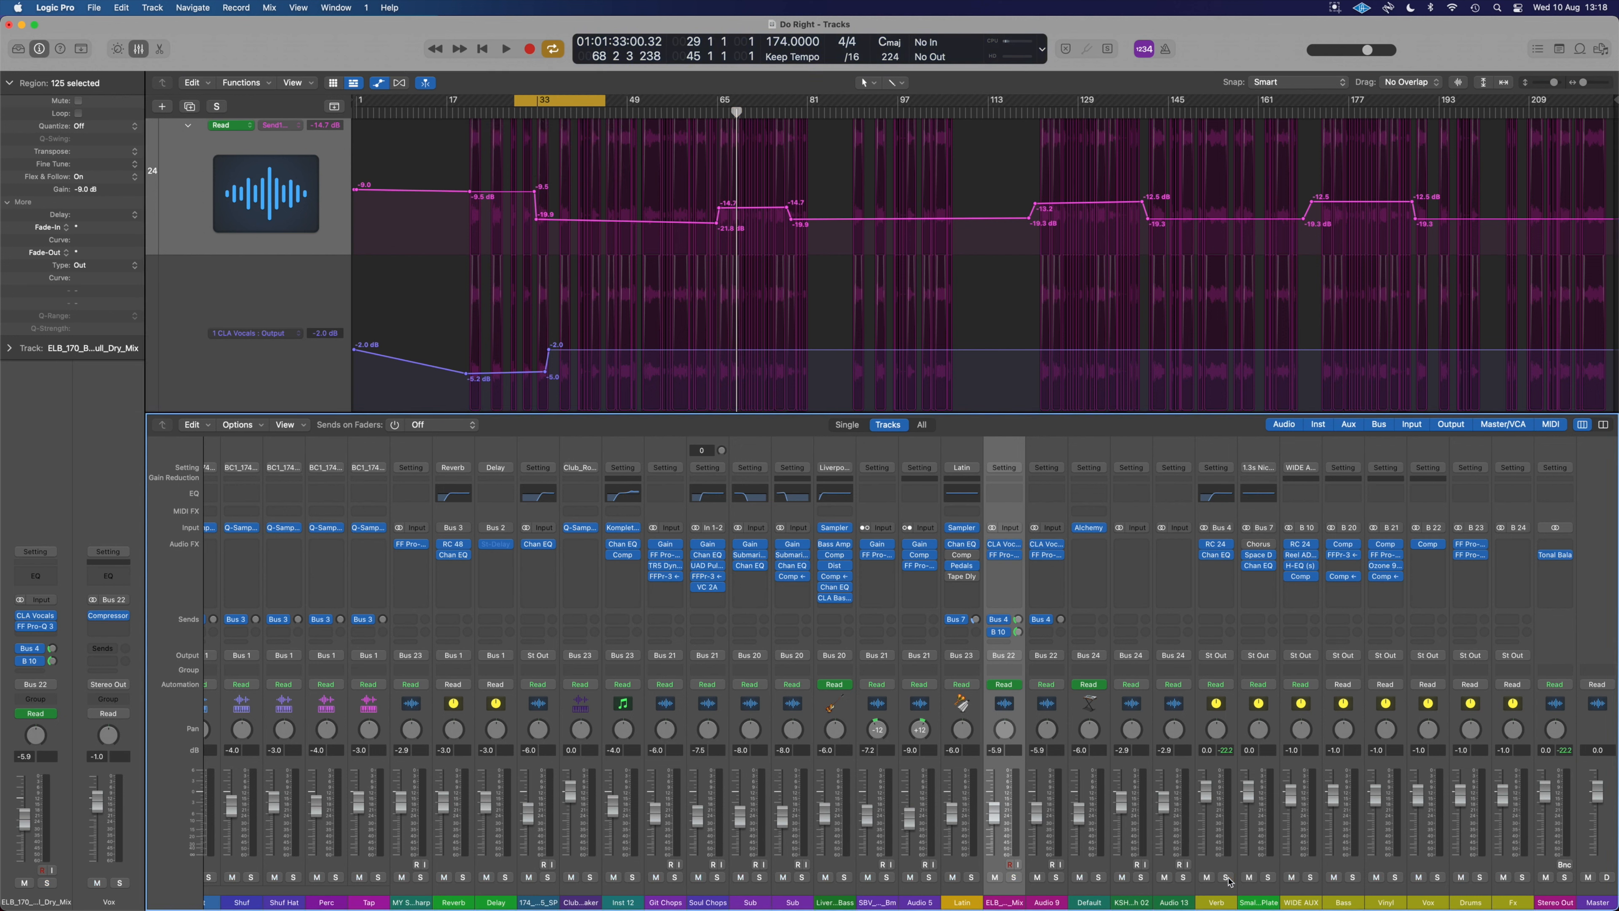
key(space)
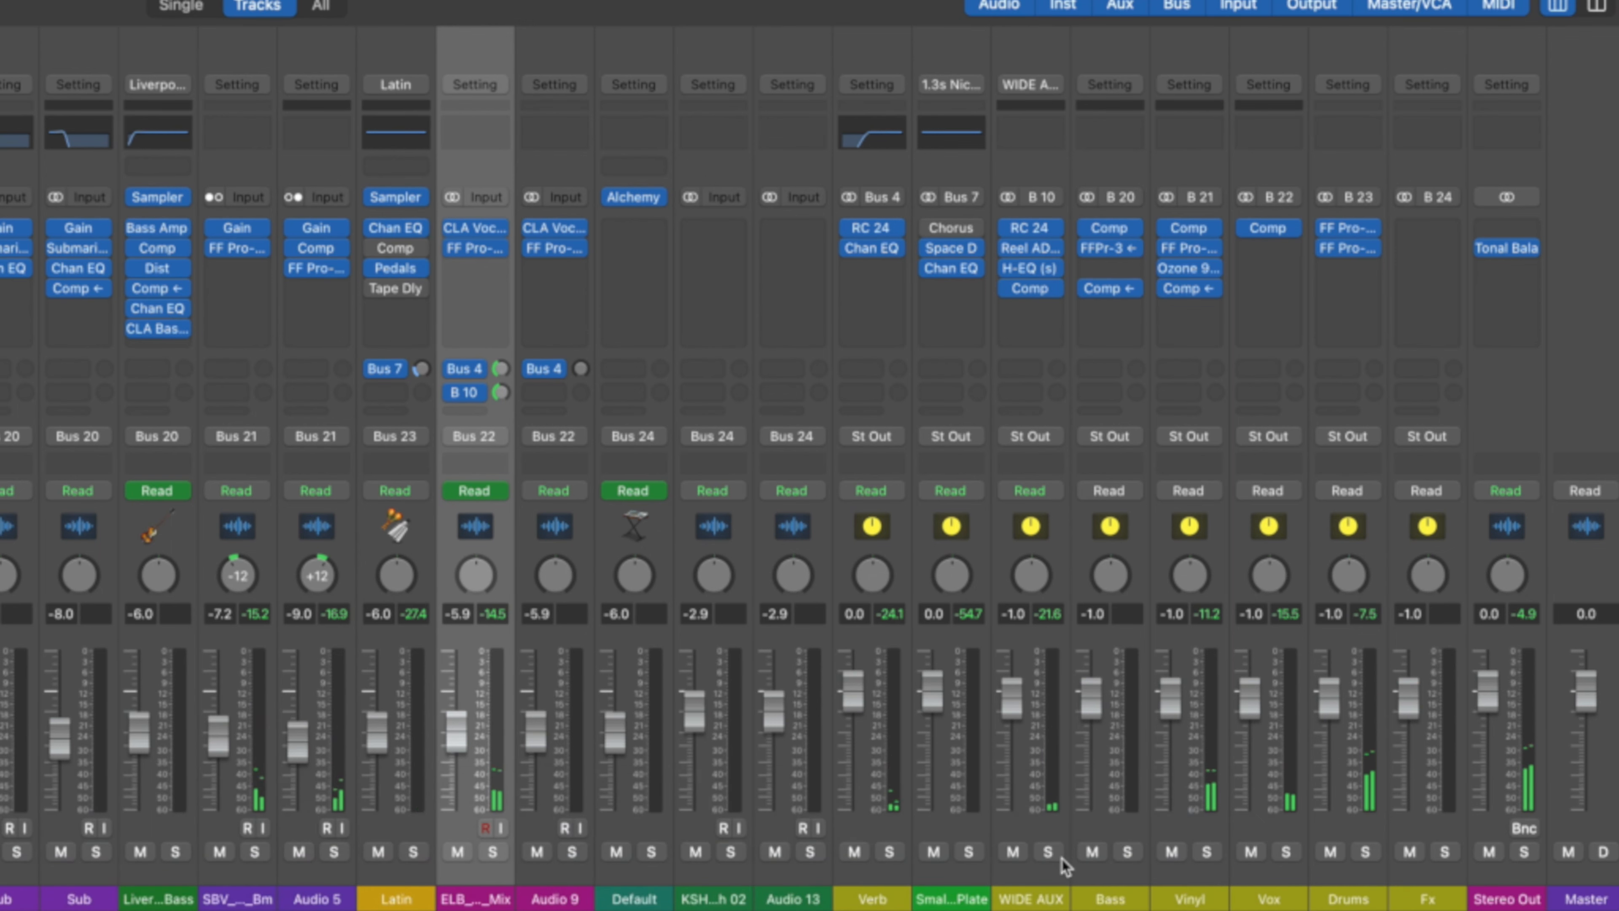
- Audition the WIDE AUX return in solo and within the full mix
click(1047, 853)
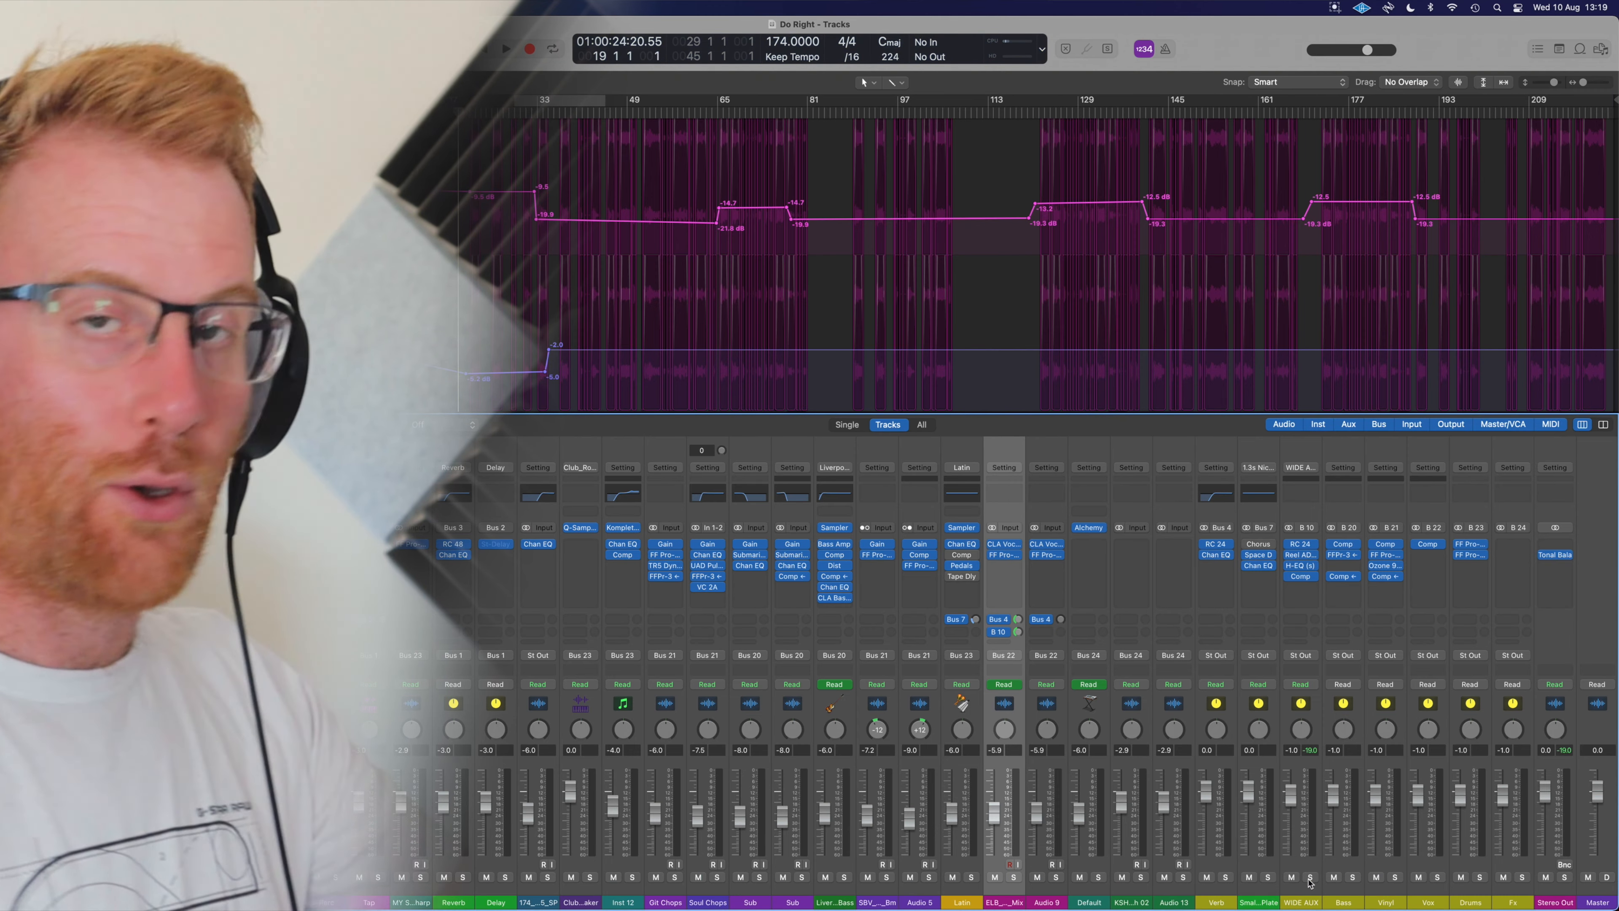
key(space)
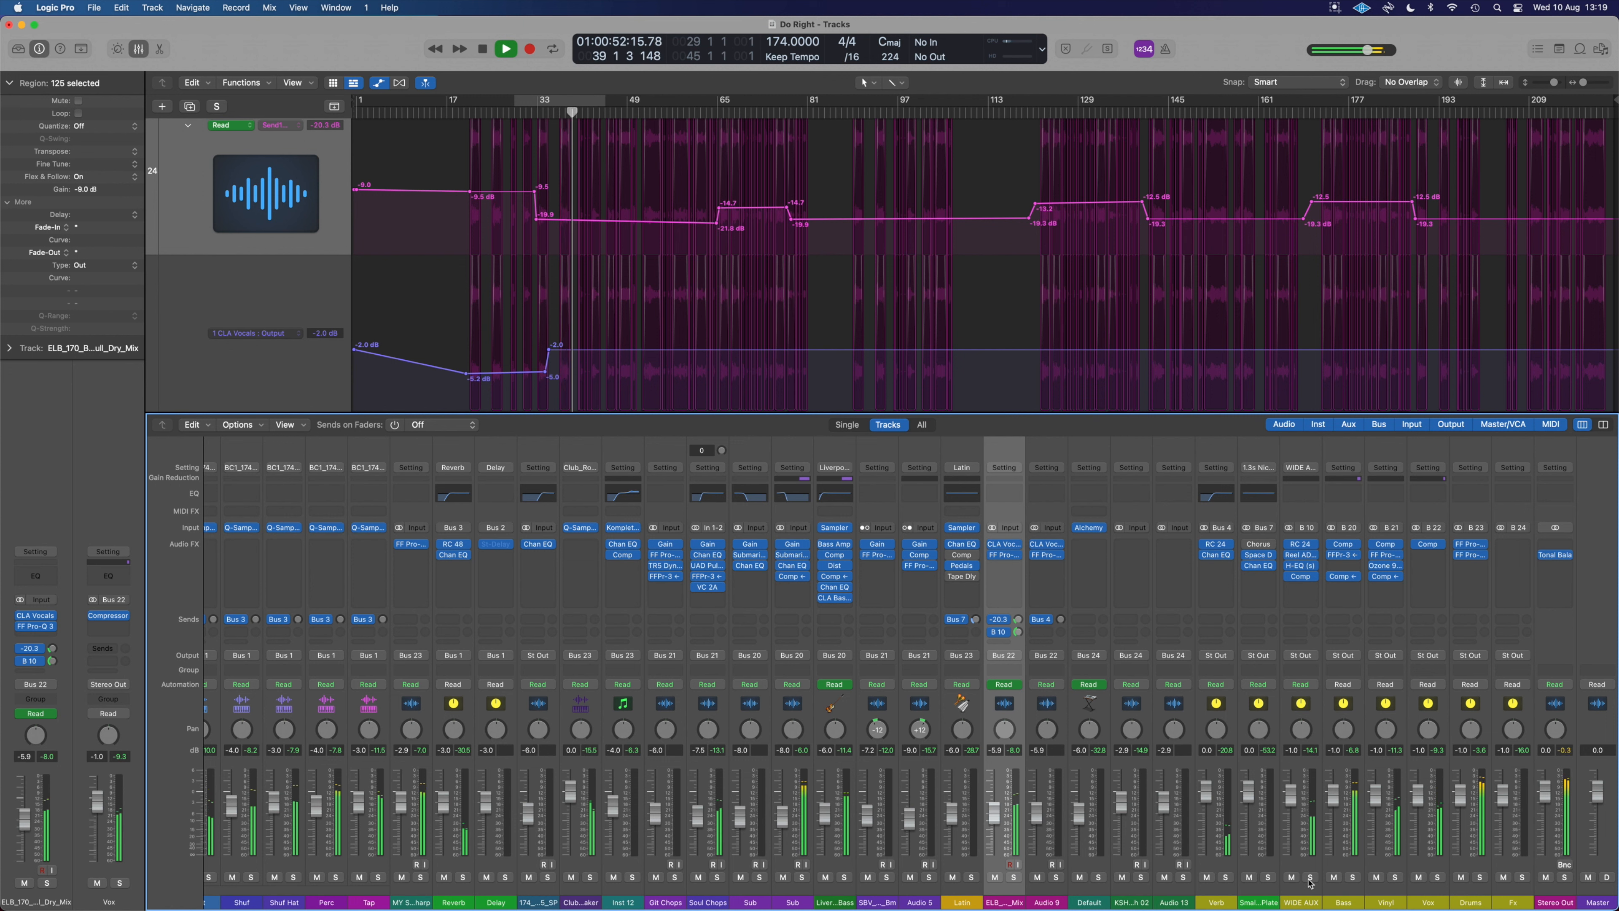
key(space)
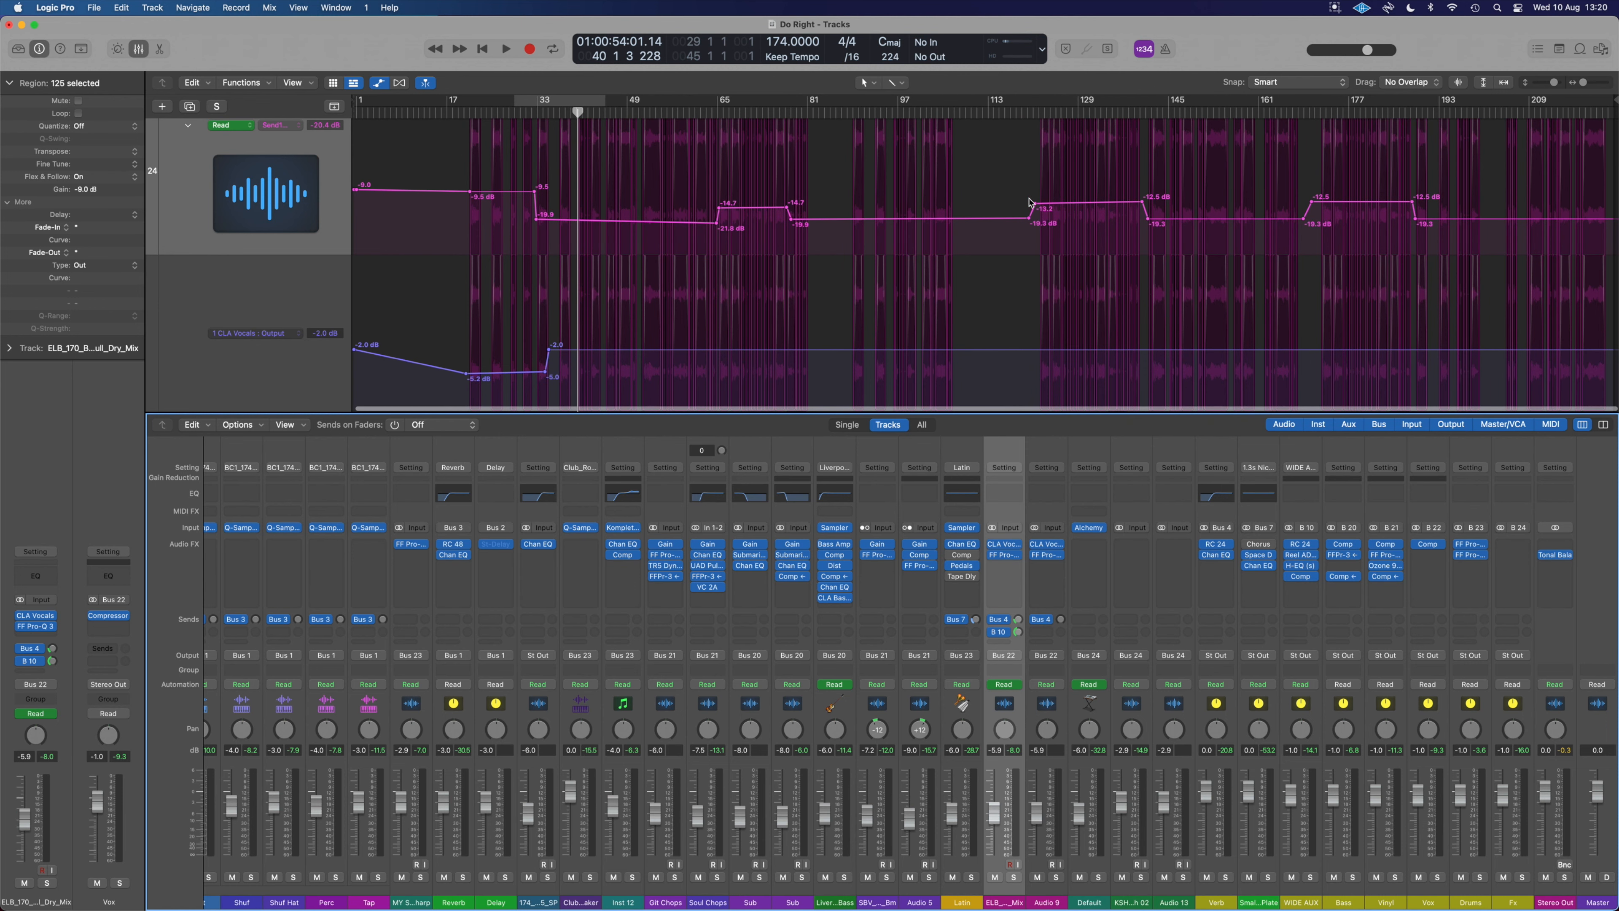
- Loop bars 122 to 140 and audition the dry vocal soloed and in the full mix, toggling its B 10 send
drag(1042, 105, 1141, 108)
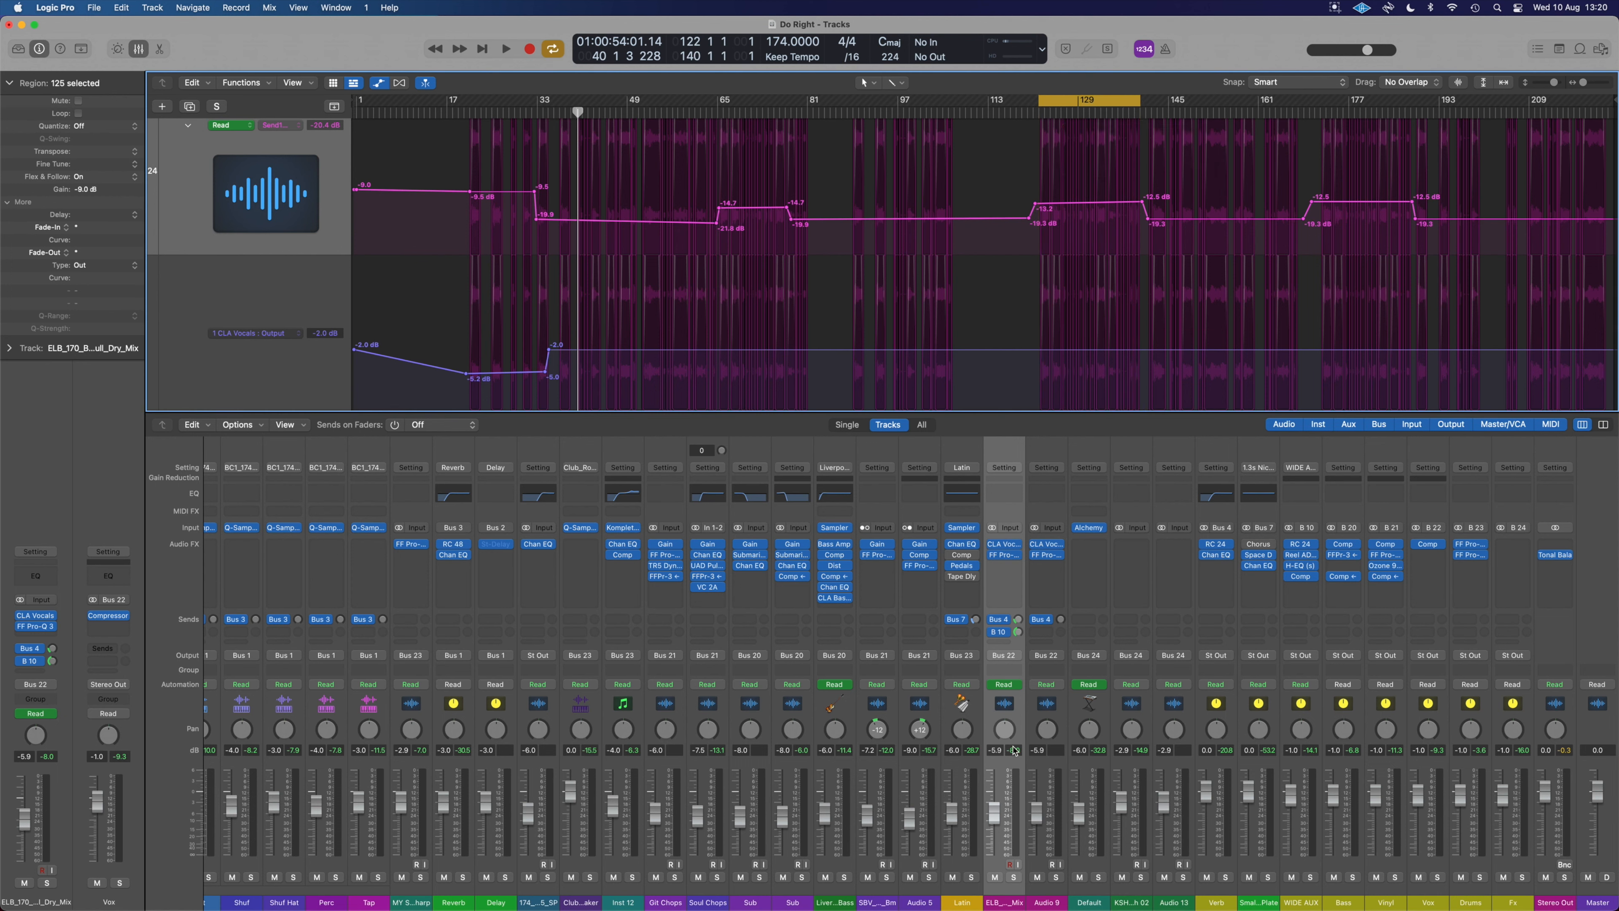
click(1014, 877)
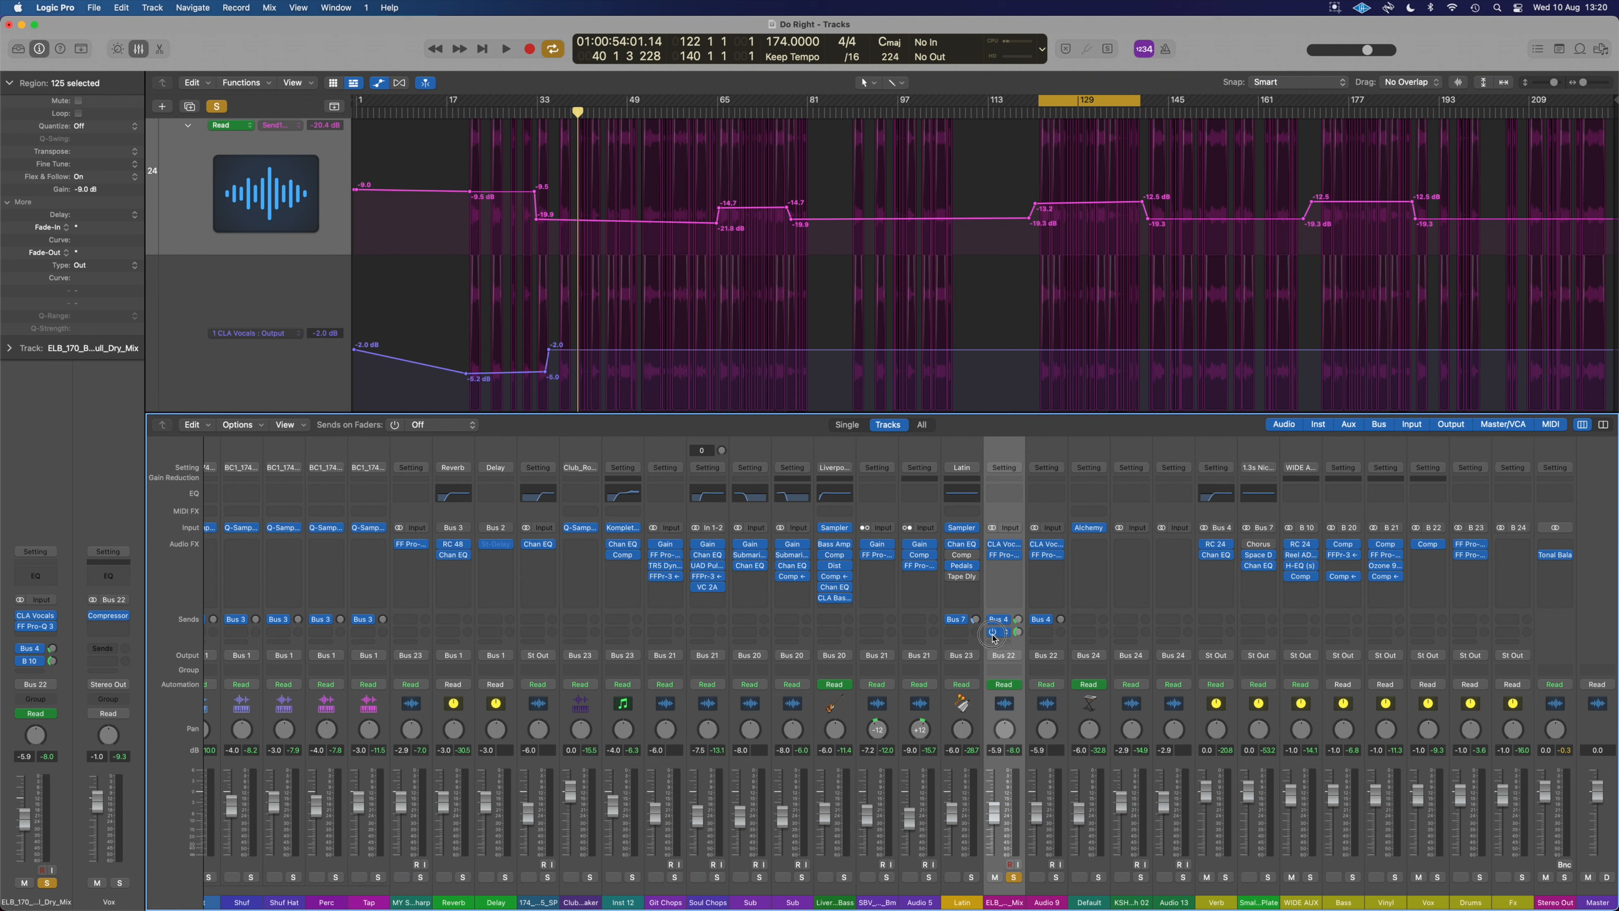
key(space)
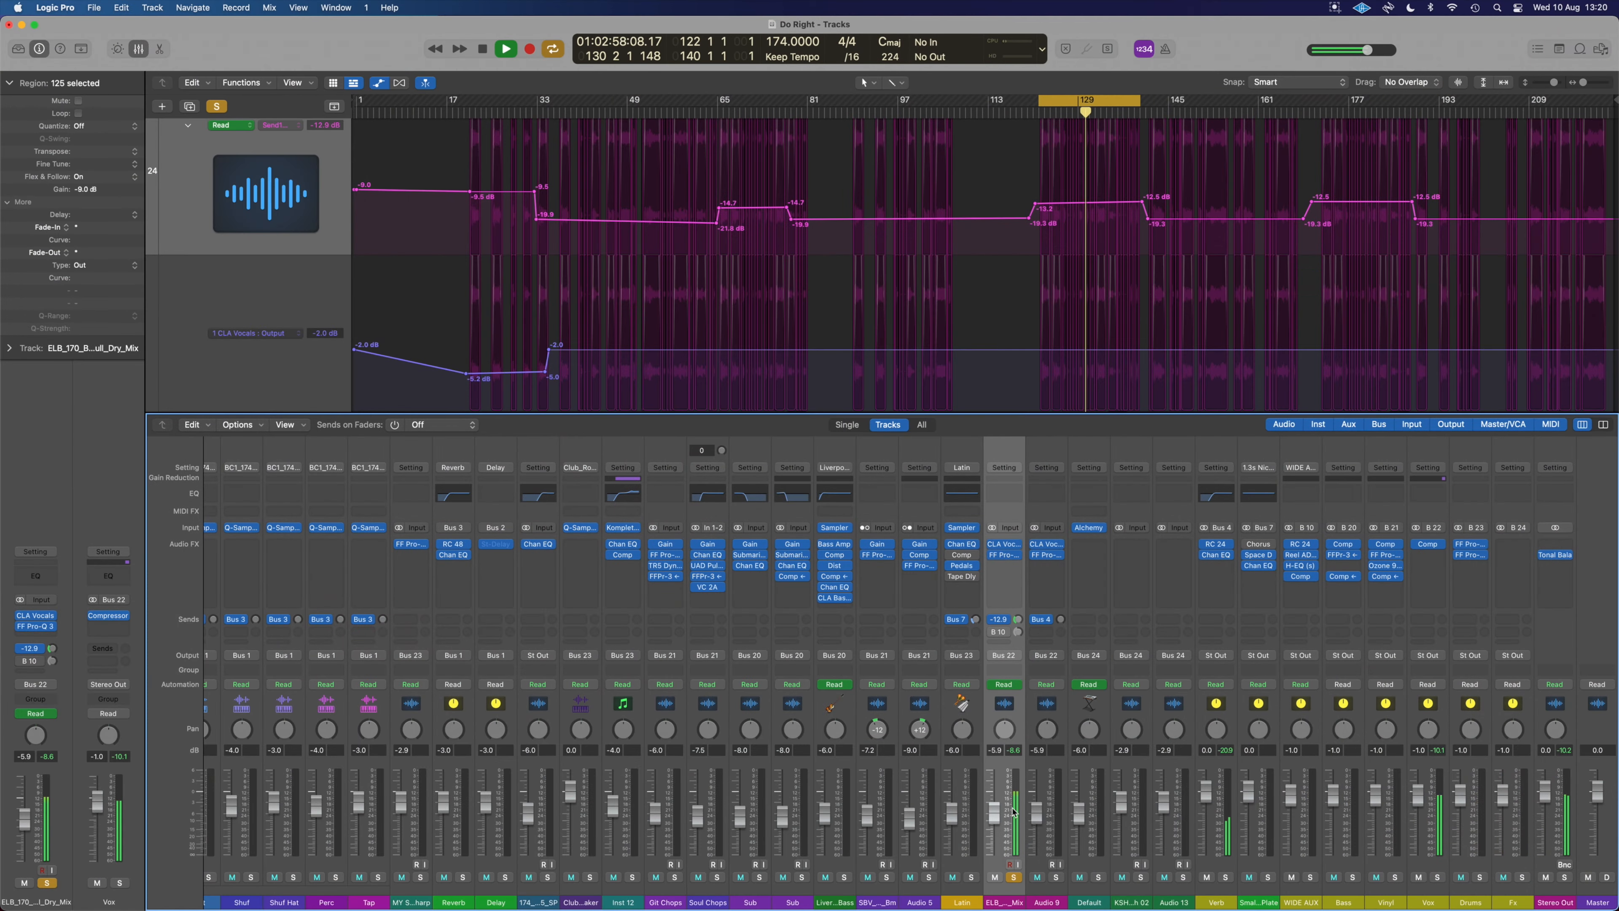
click(1013, 877)
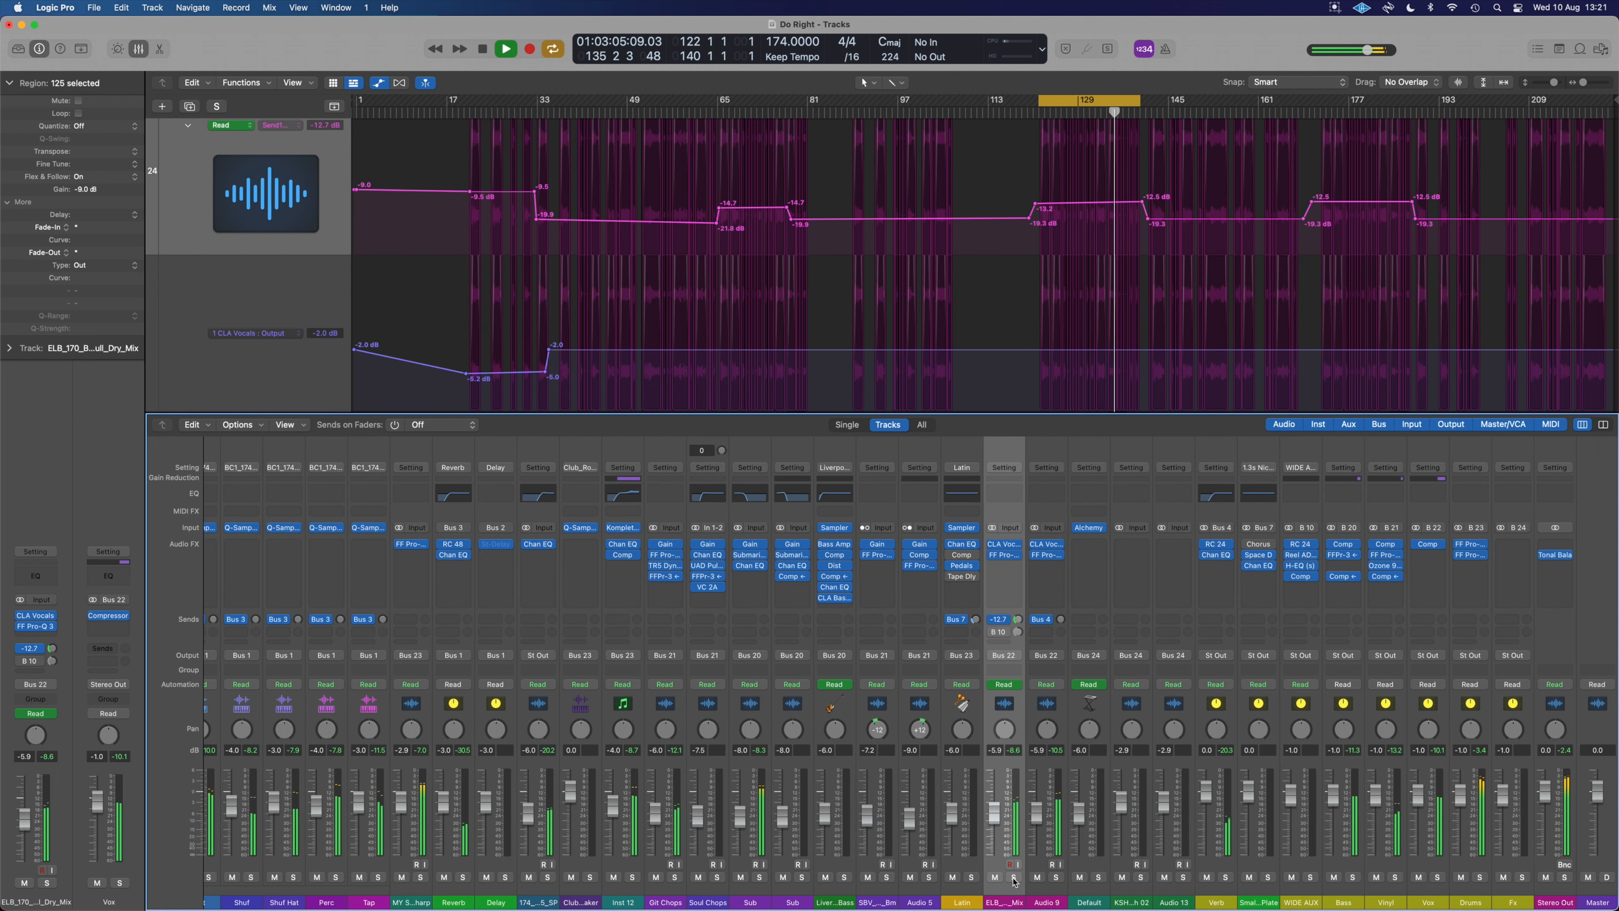
mouse_move(996, 636)
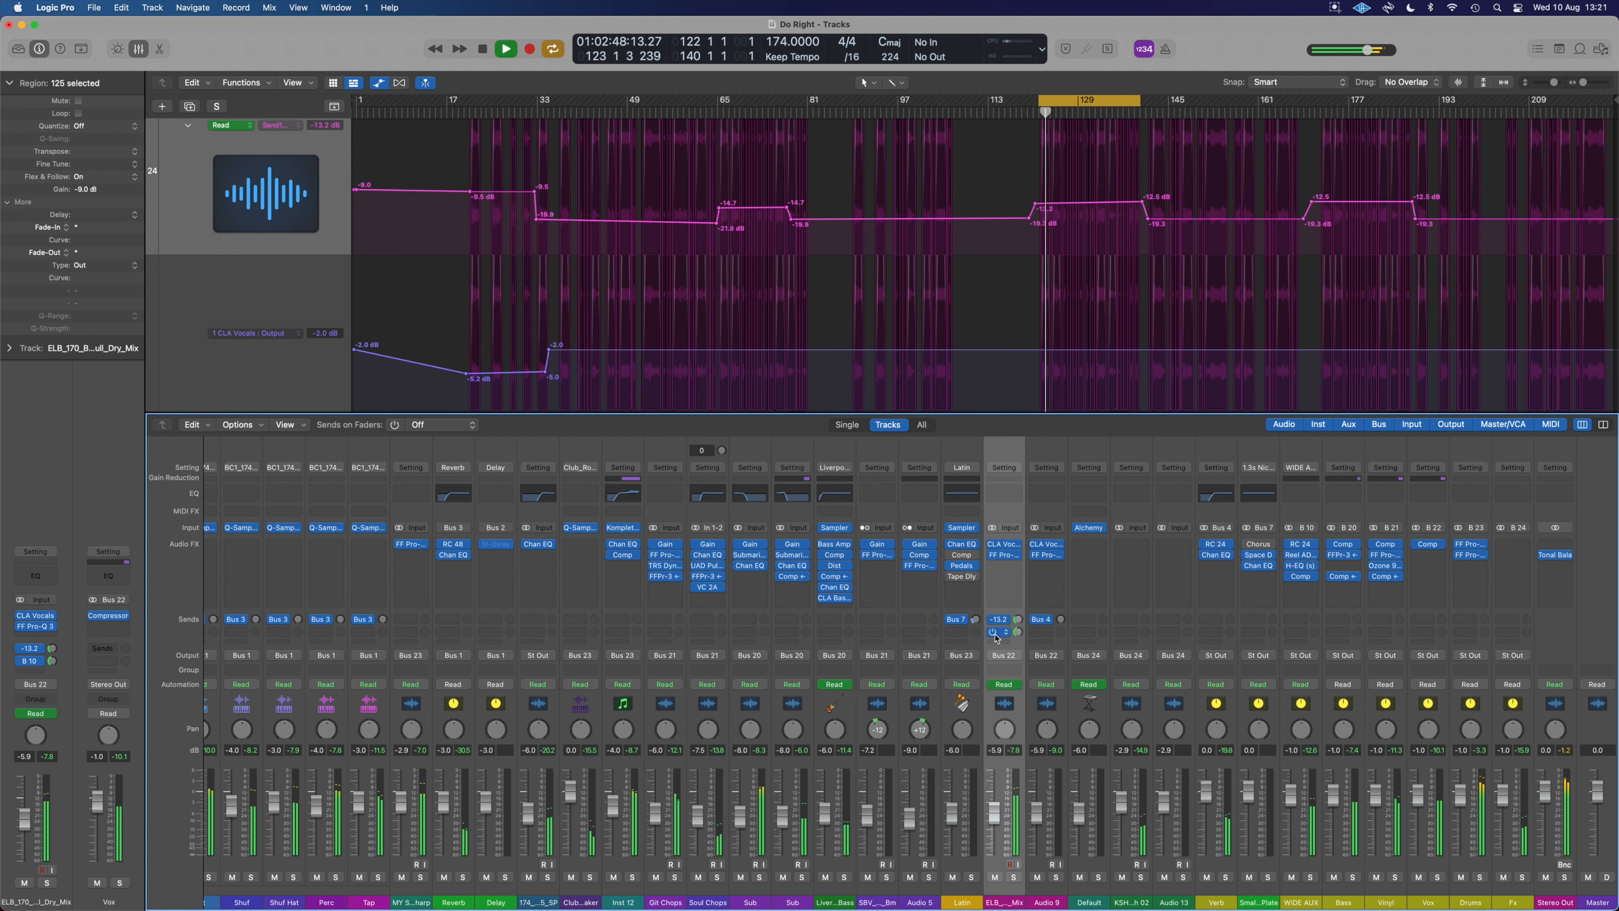
key(space)
- Examine the RC 24 Large Hall reverb on the Verb return against the vocal's sends, closing the plug-in when done
click(1217, 544)
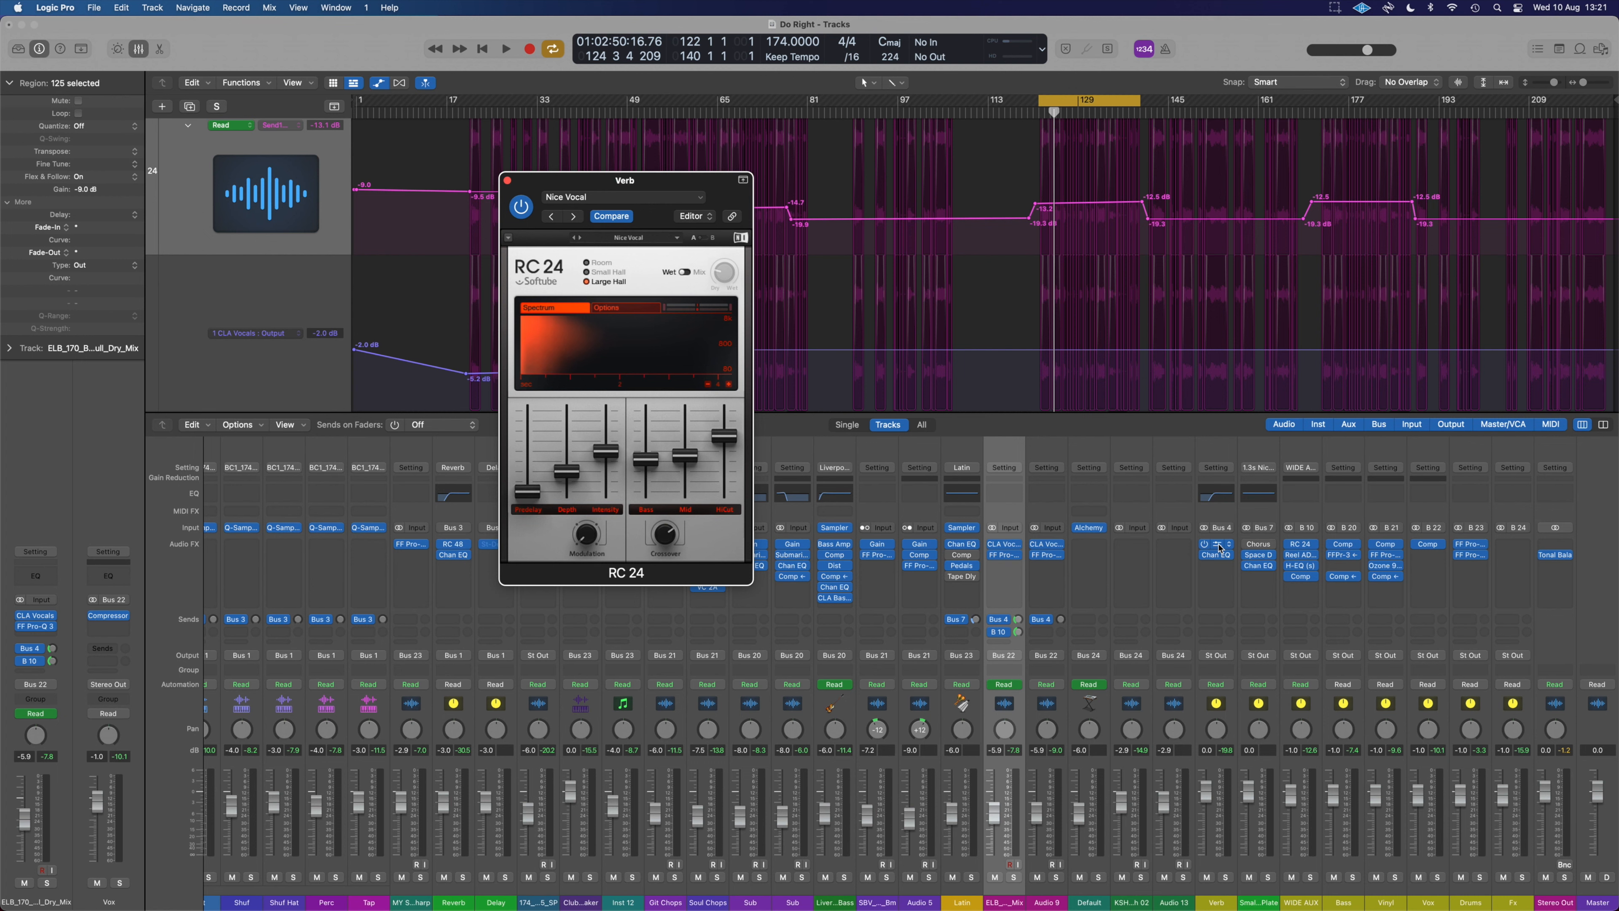
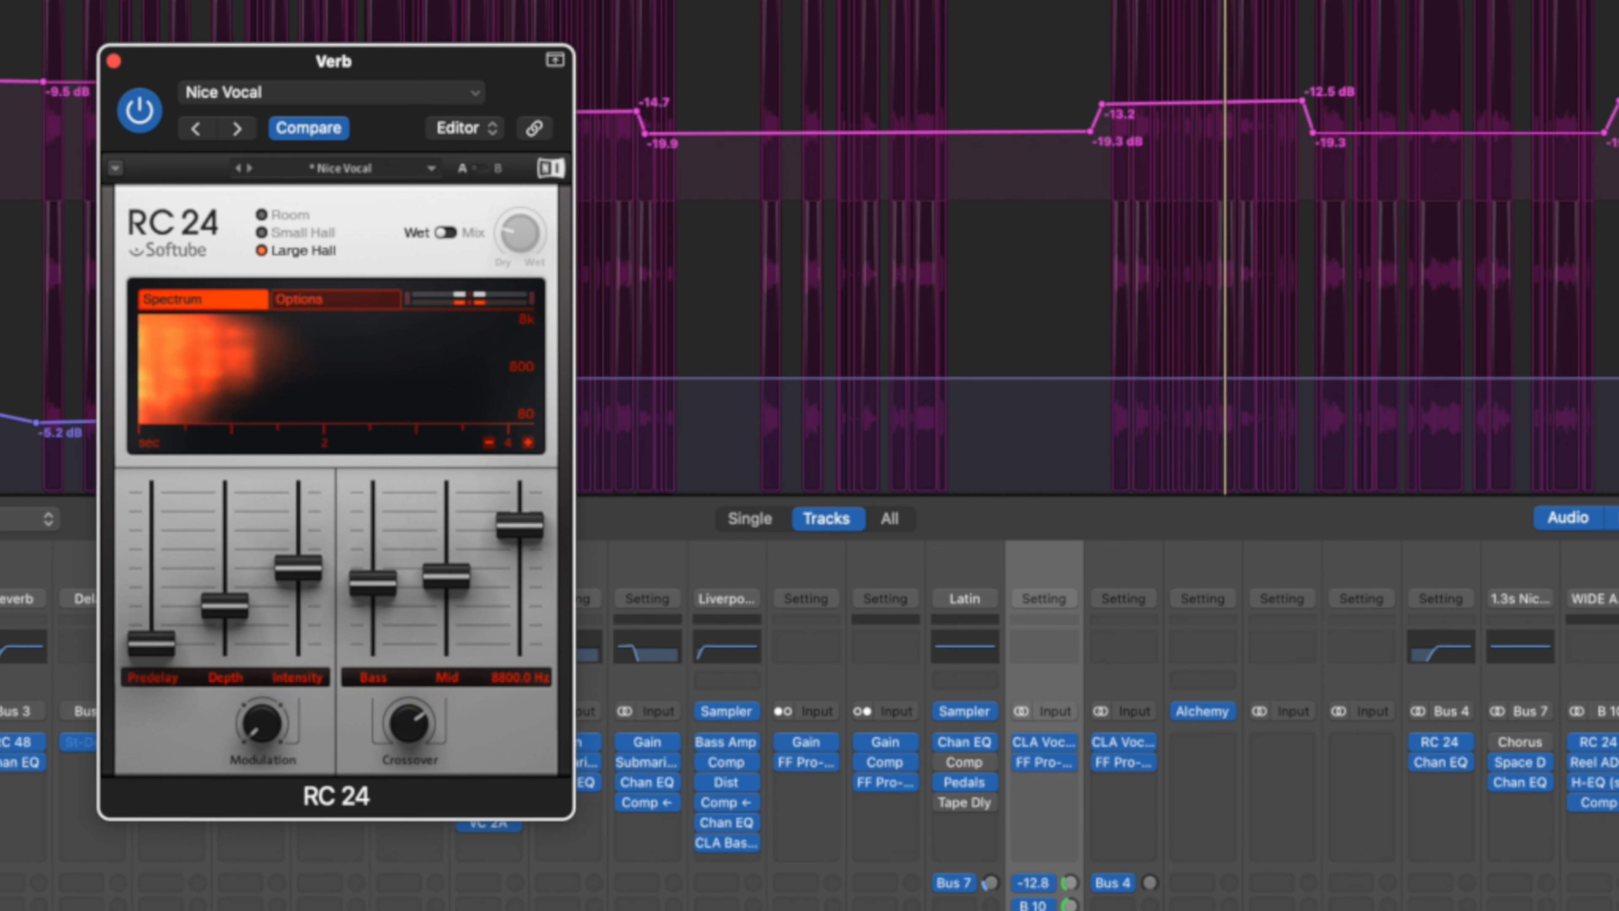
click(1059, 909)
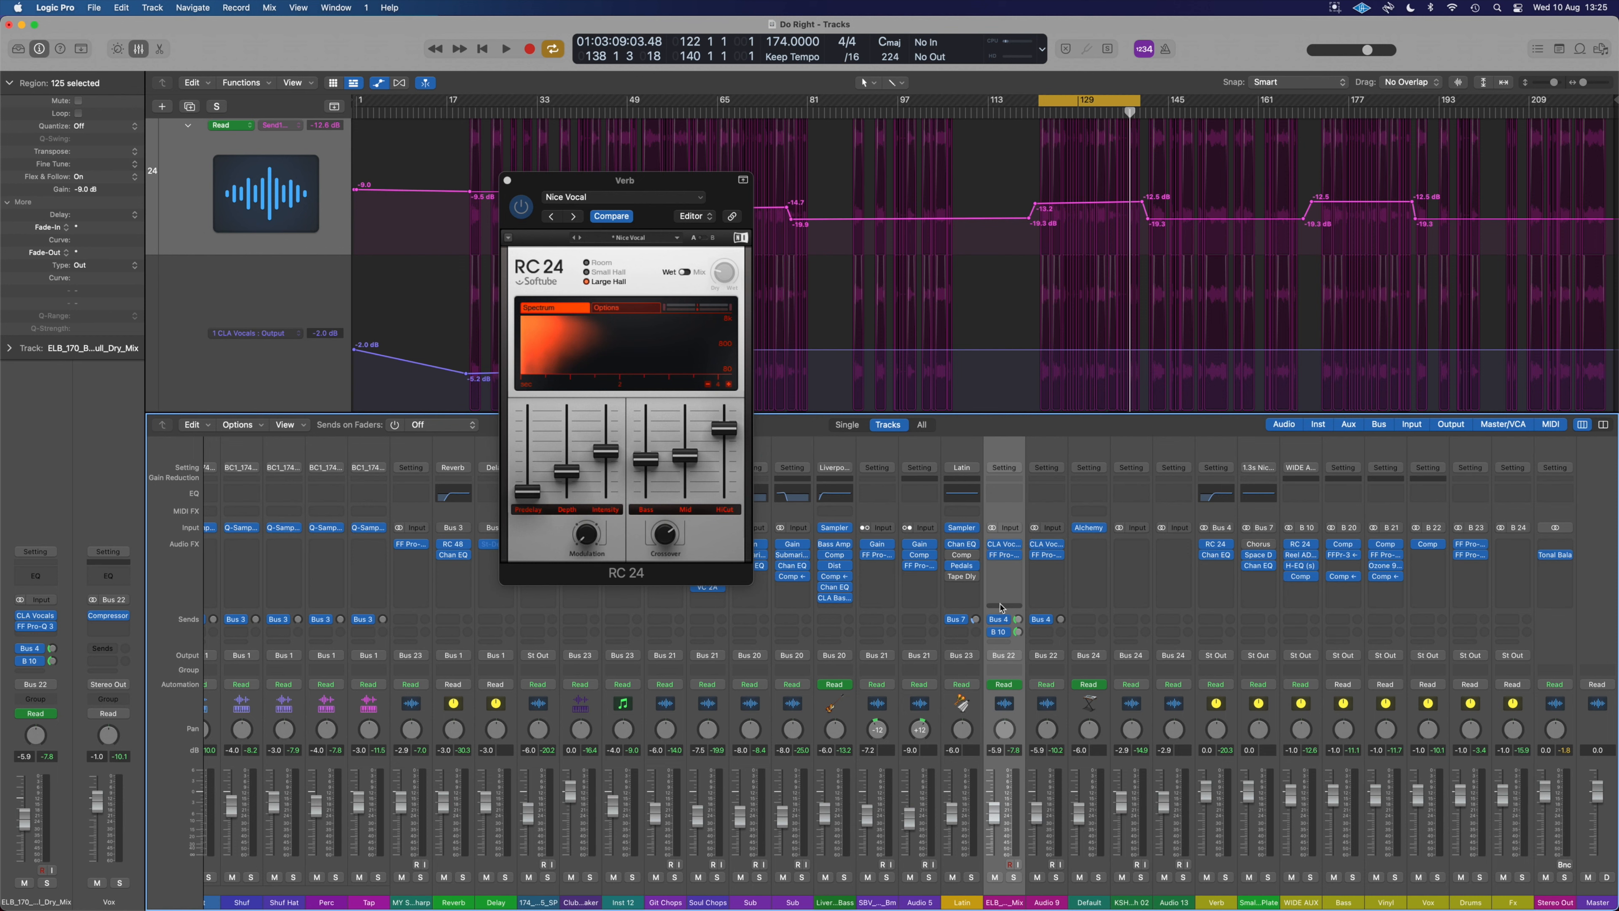
key(super+w)
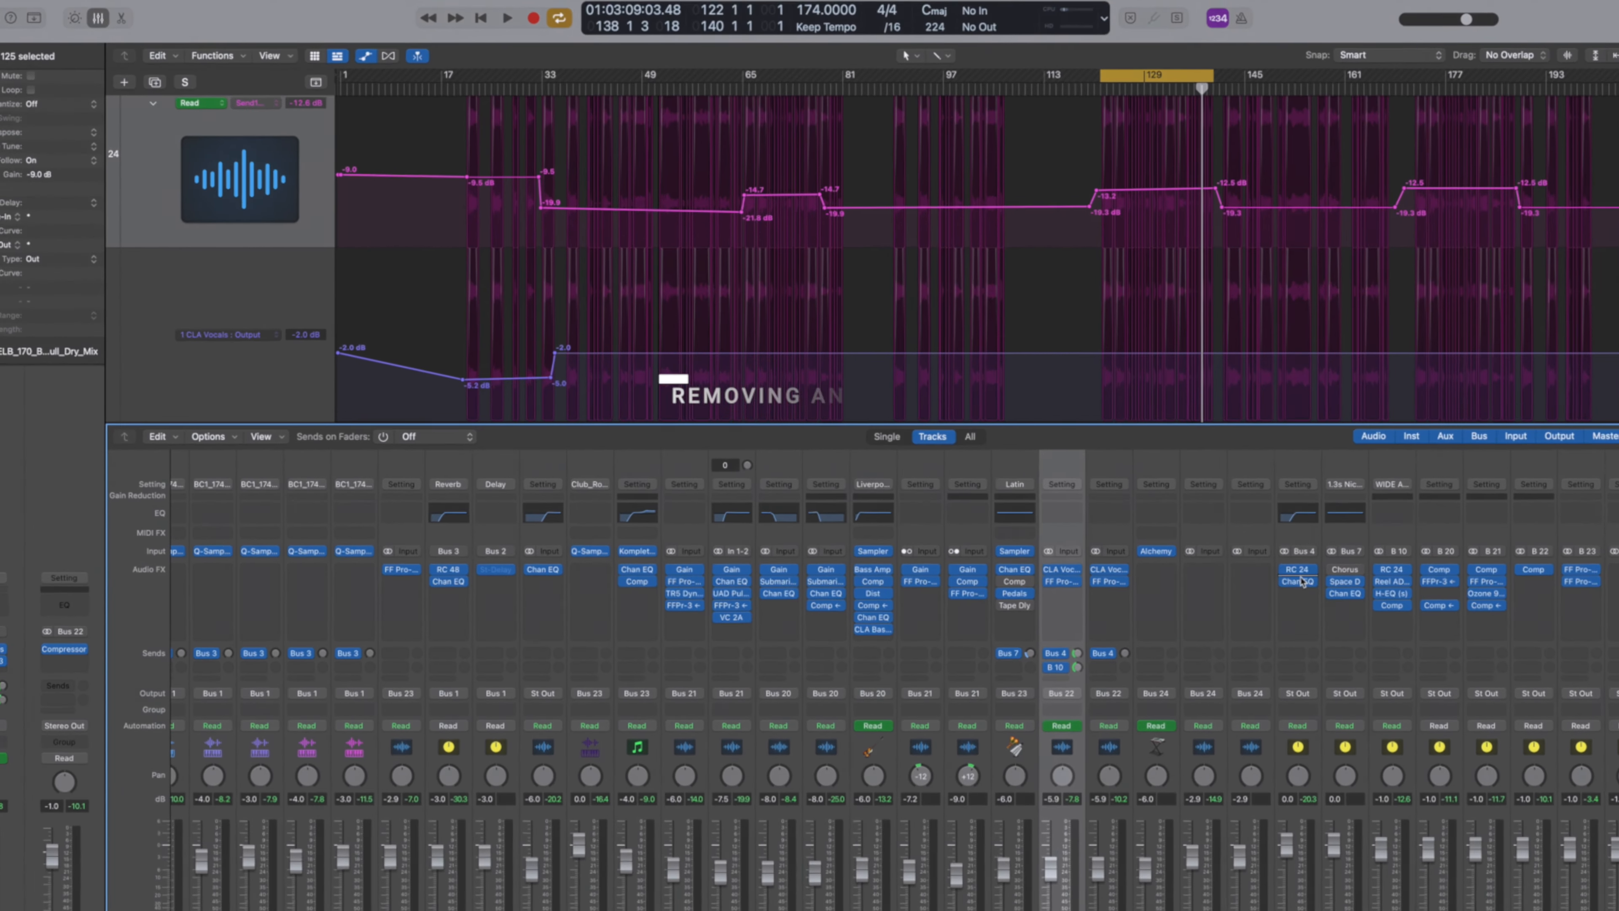
- Compare the Verb return during playback with the 330 Hz low cut in its Channel EQ off and on
click(1299, 581)
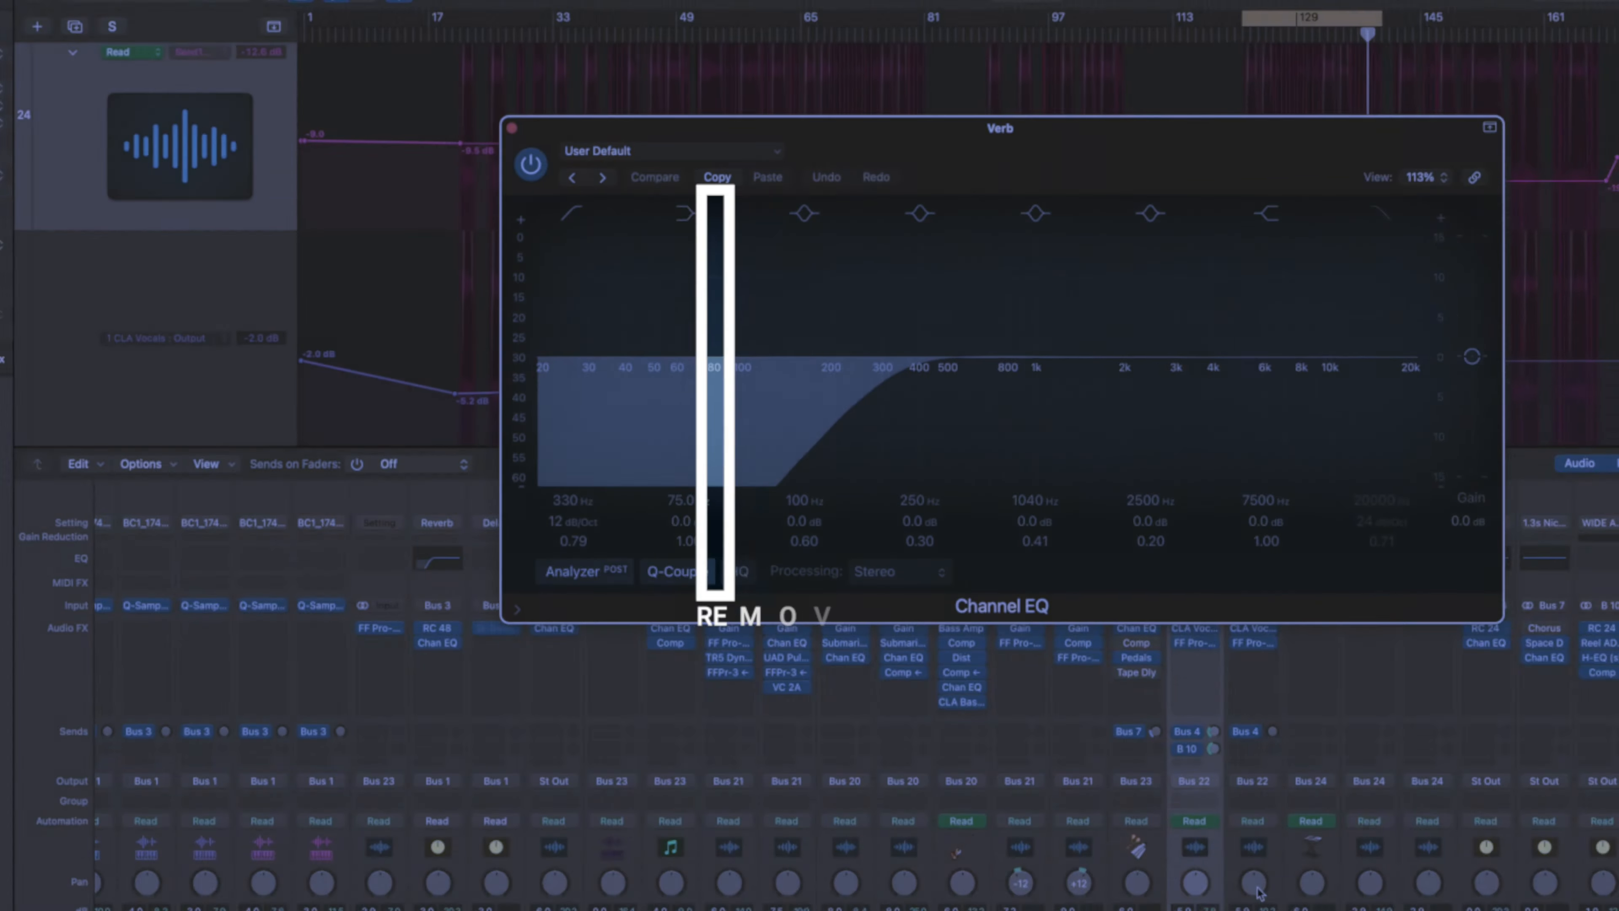
click(572, 213)
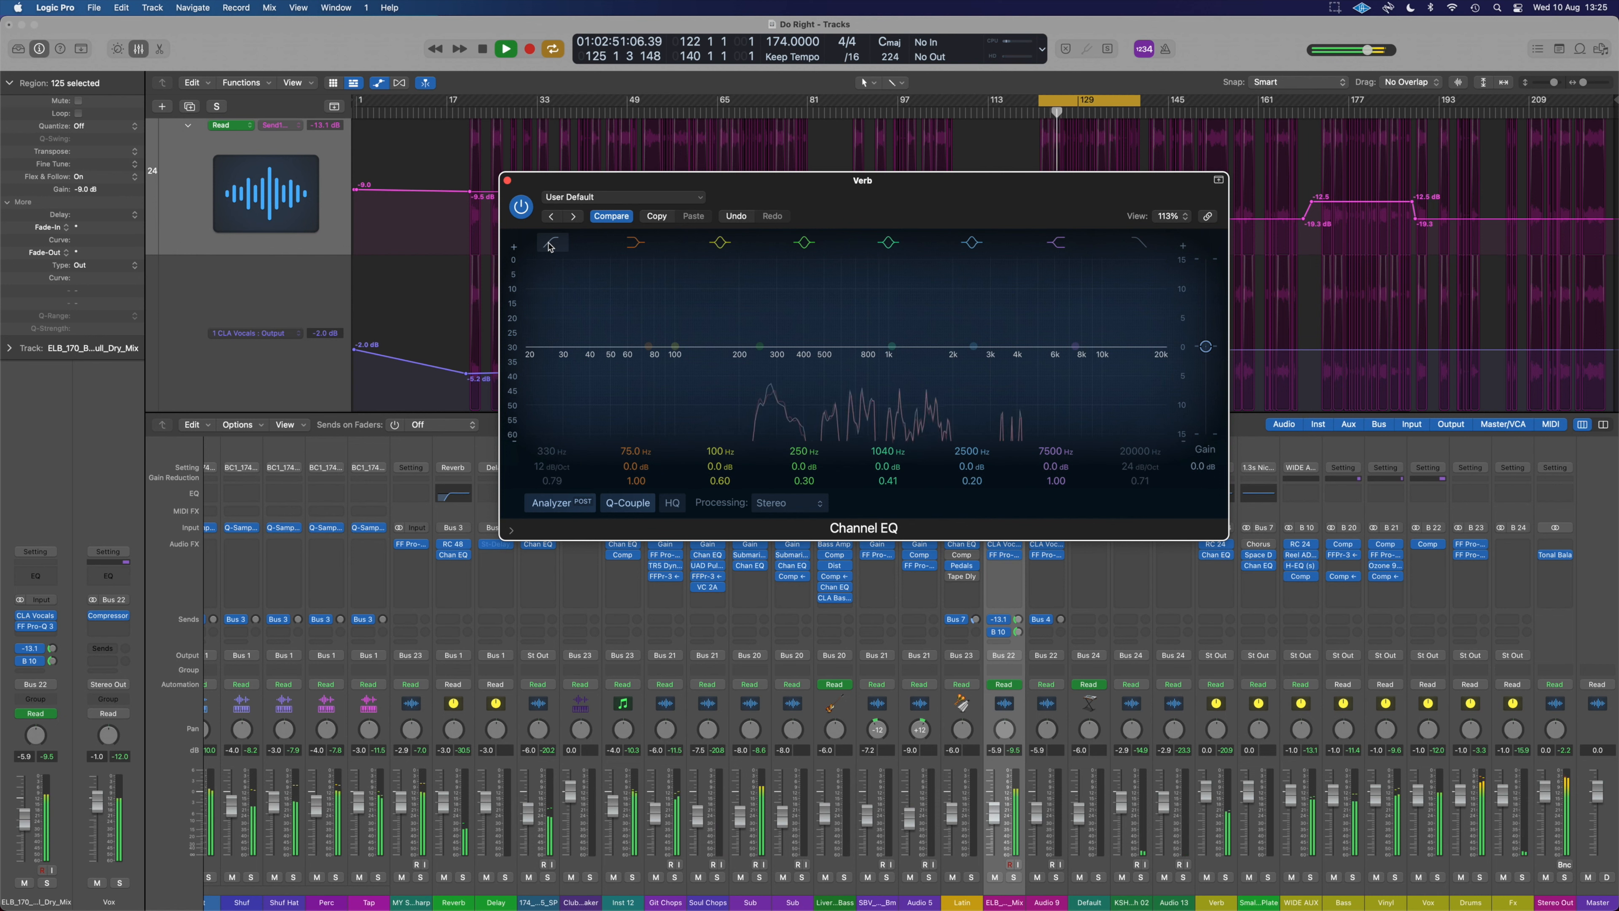
click(551, 243)
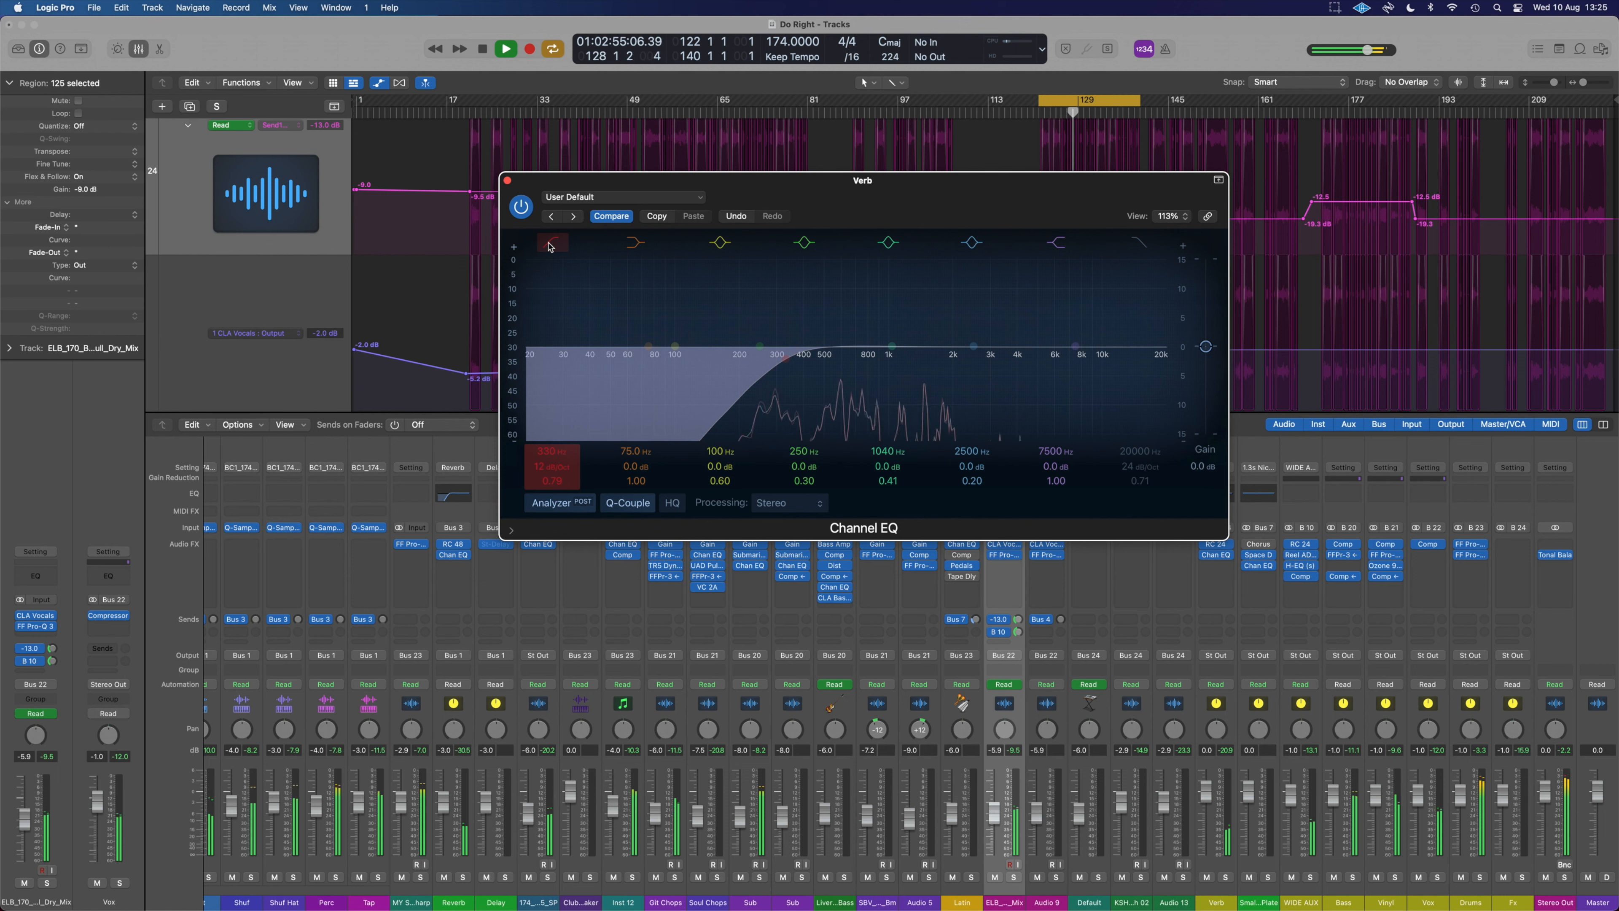
click(508, 180)
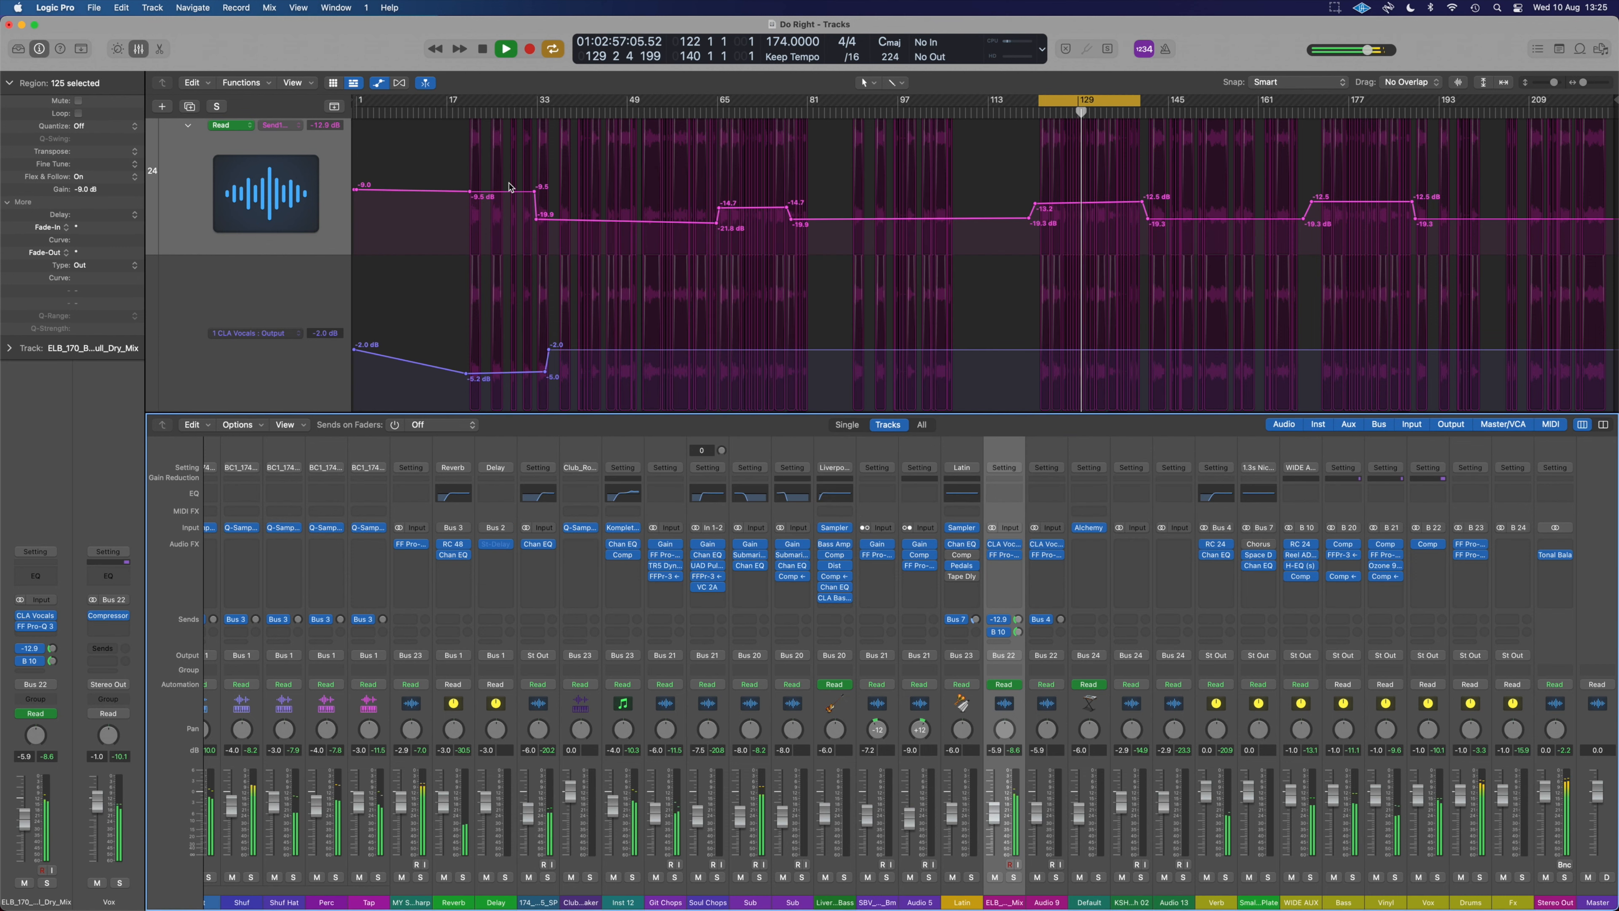
key(space)
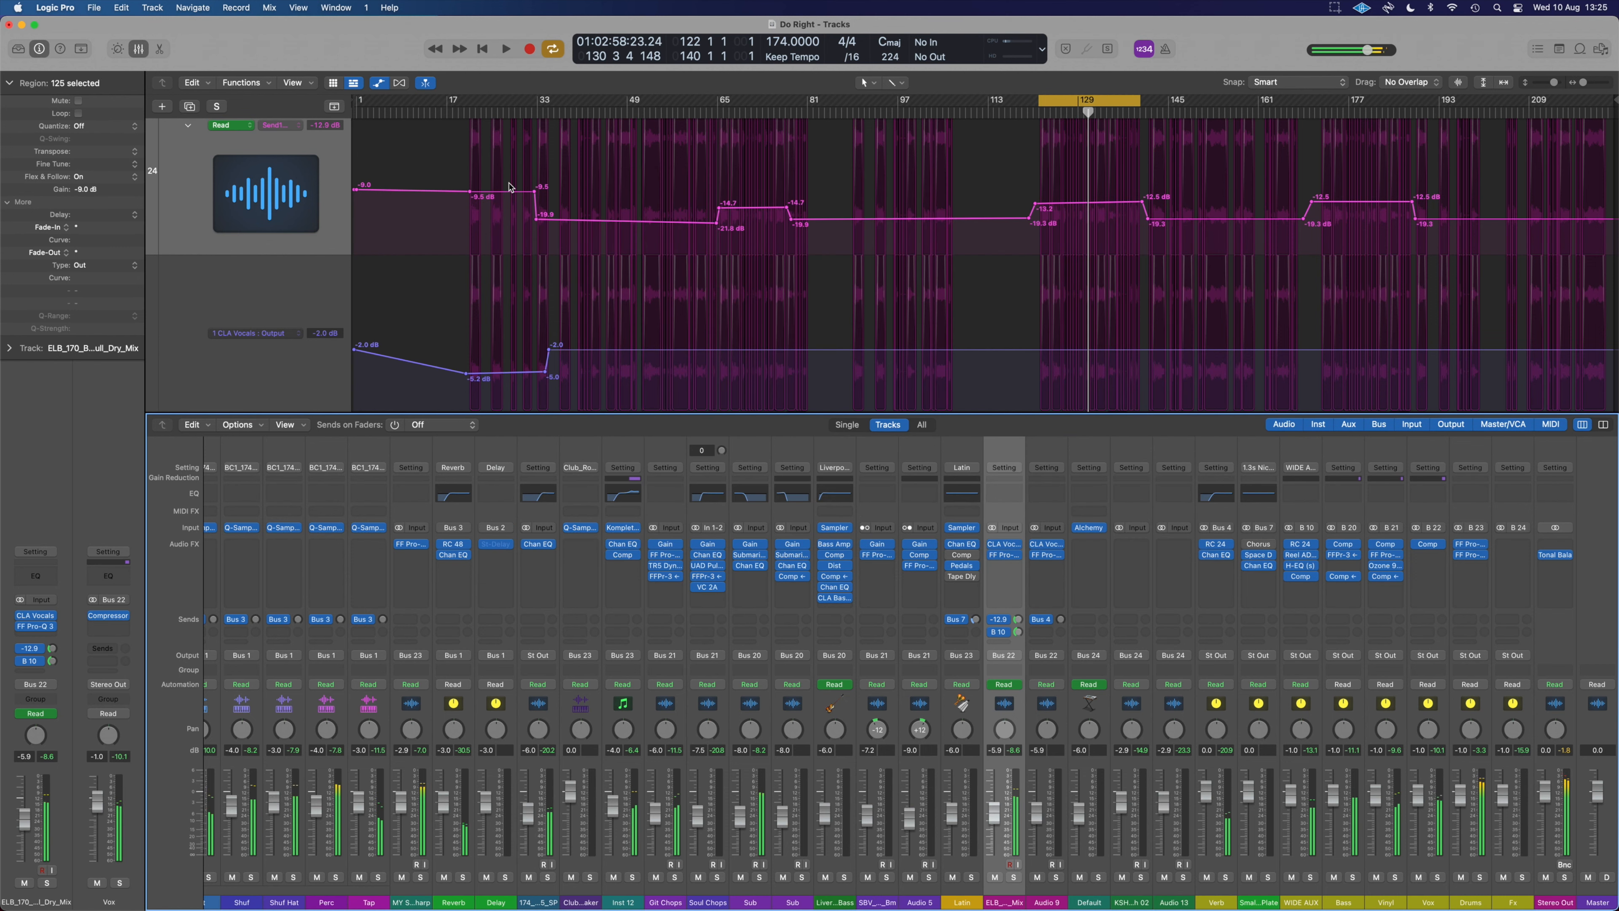
- Solo the WIDE AUX and Verb returns together and audition them in the looped section
click(1296, 901)
click(1311, 877)
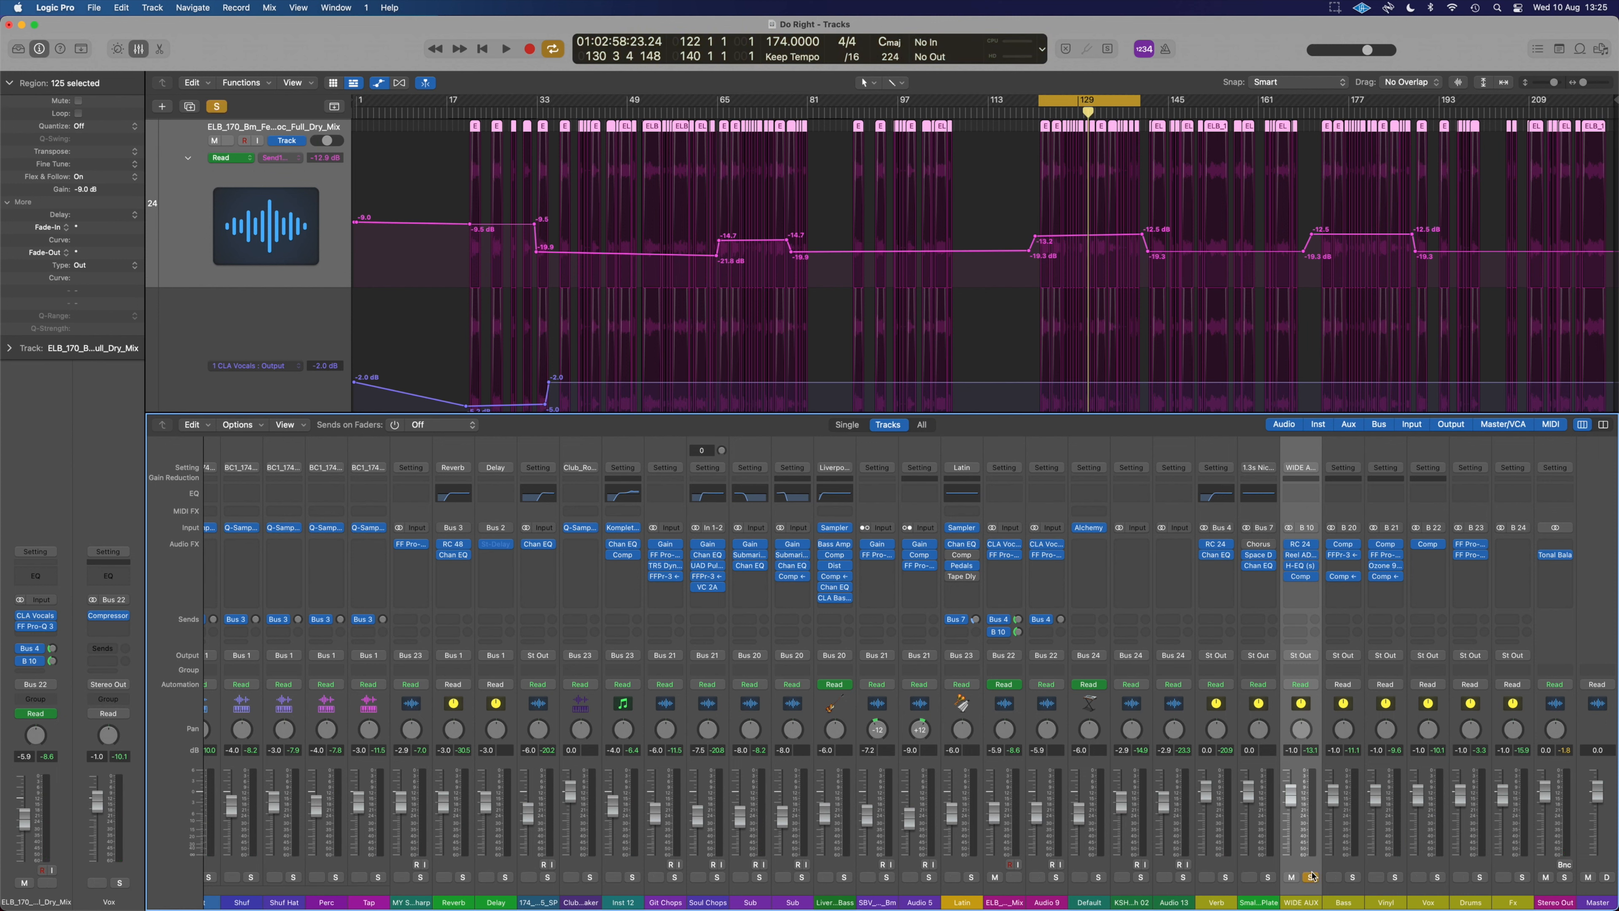
key(space)
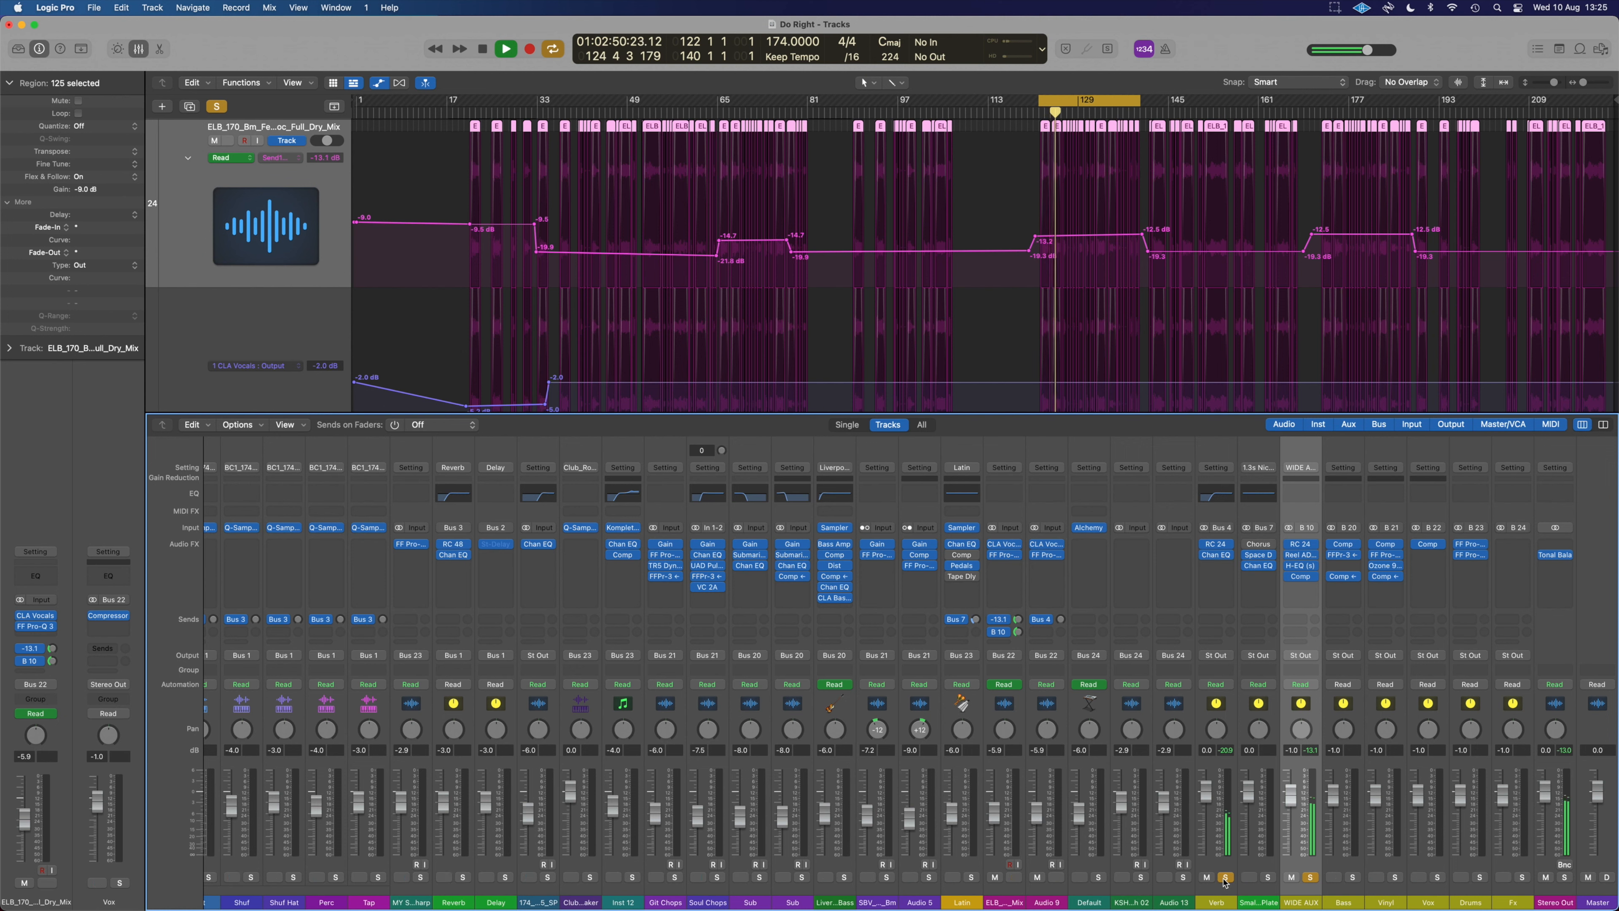
key(space)
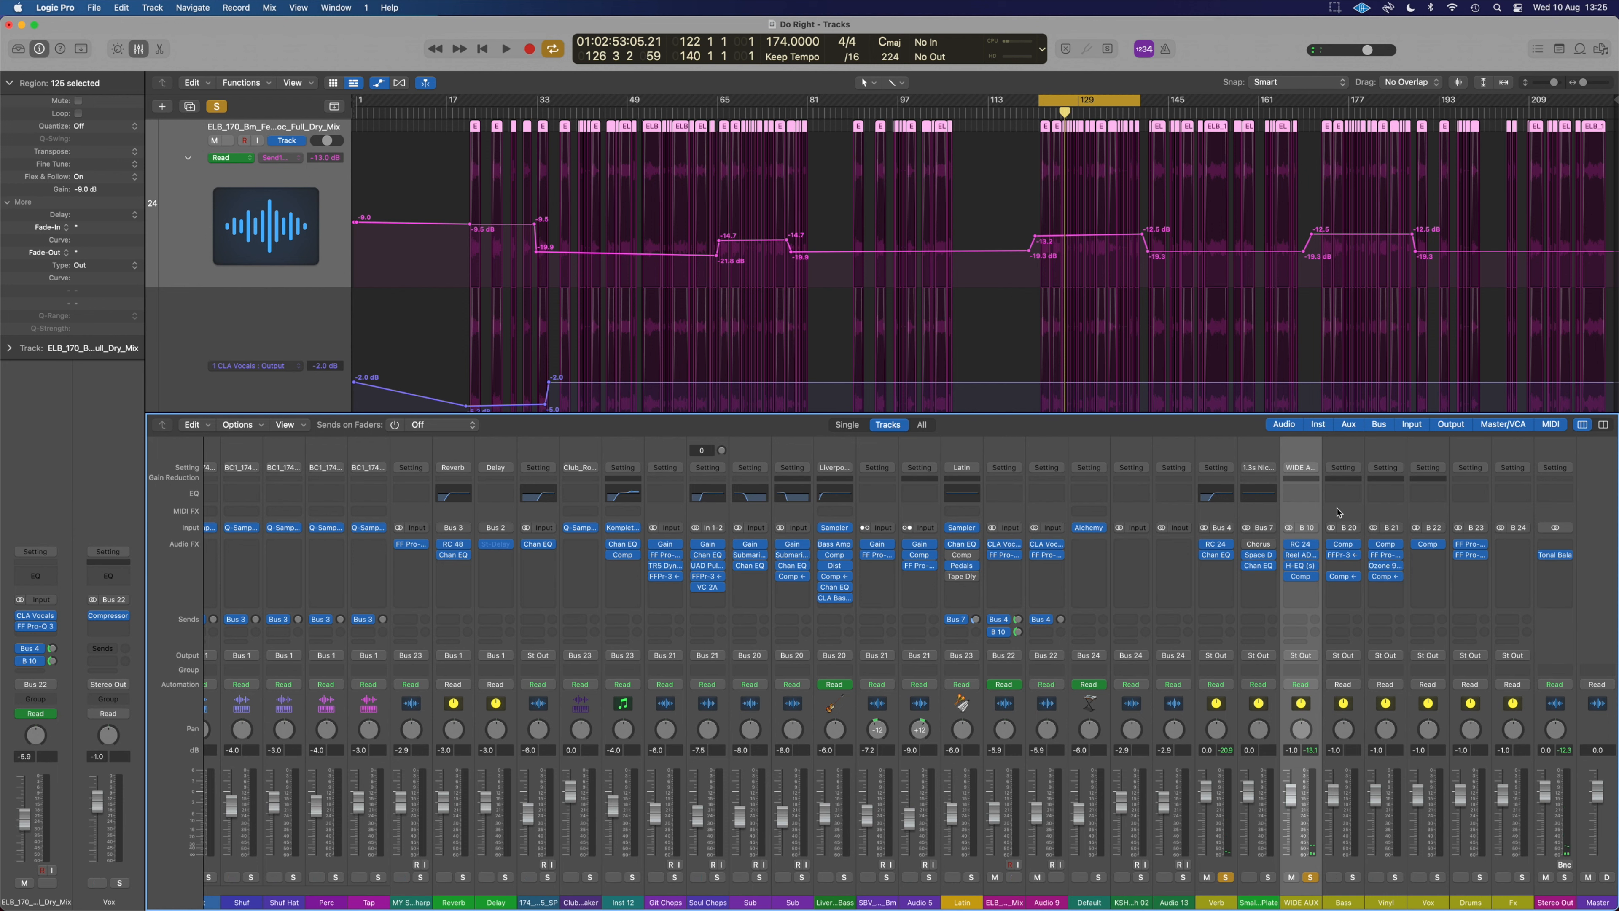
- Examine the RC 24 Small Hall Dark reverb and Reel ADT2V on WIDE AUX, auditioning that return with the Verb return unsoloed
click(1301, 547)
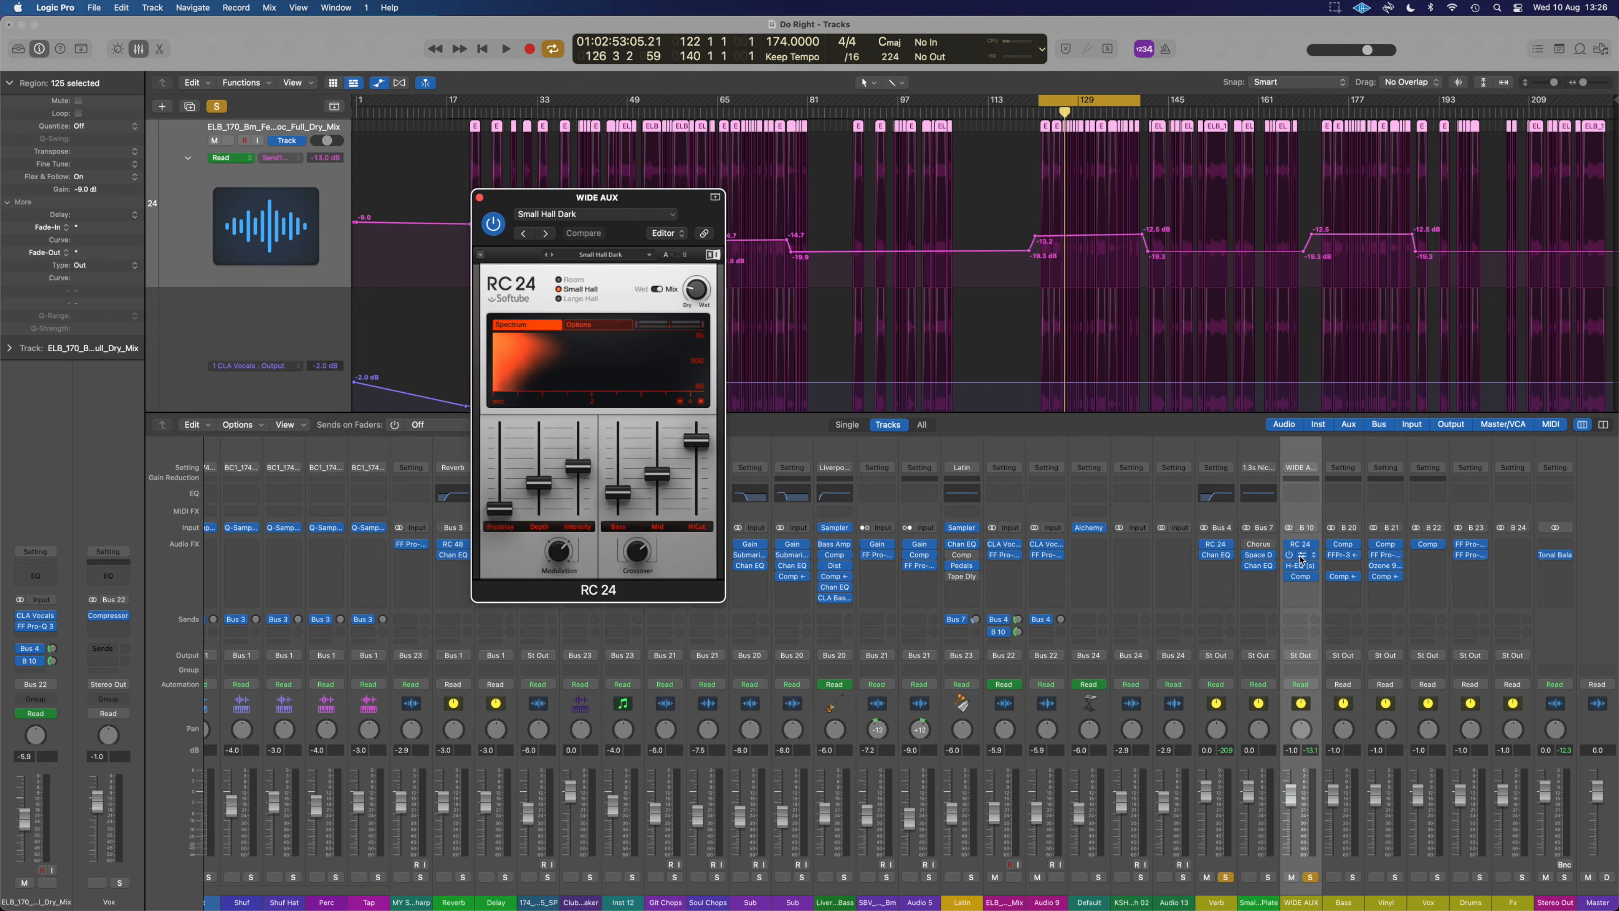
click(1302, 556)
drag(731, 200, 959, 171)
key(space)
click(1225, 877)
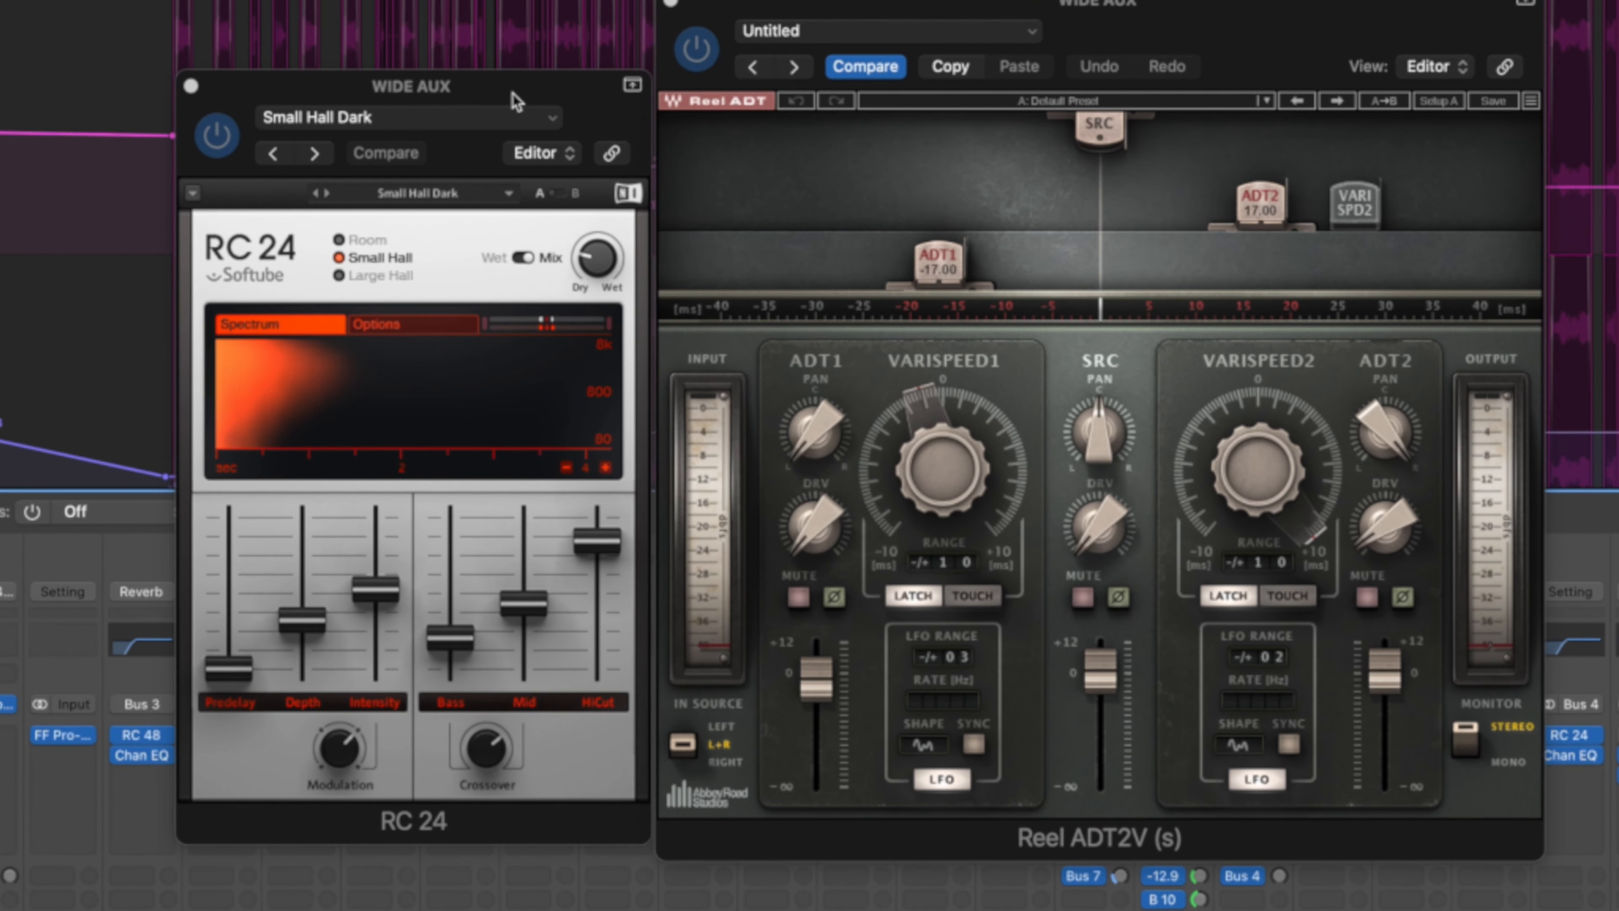
mouse_move(558, 271)
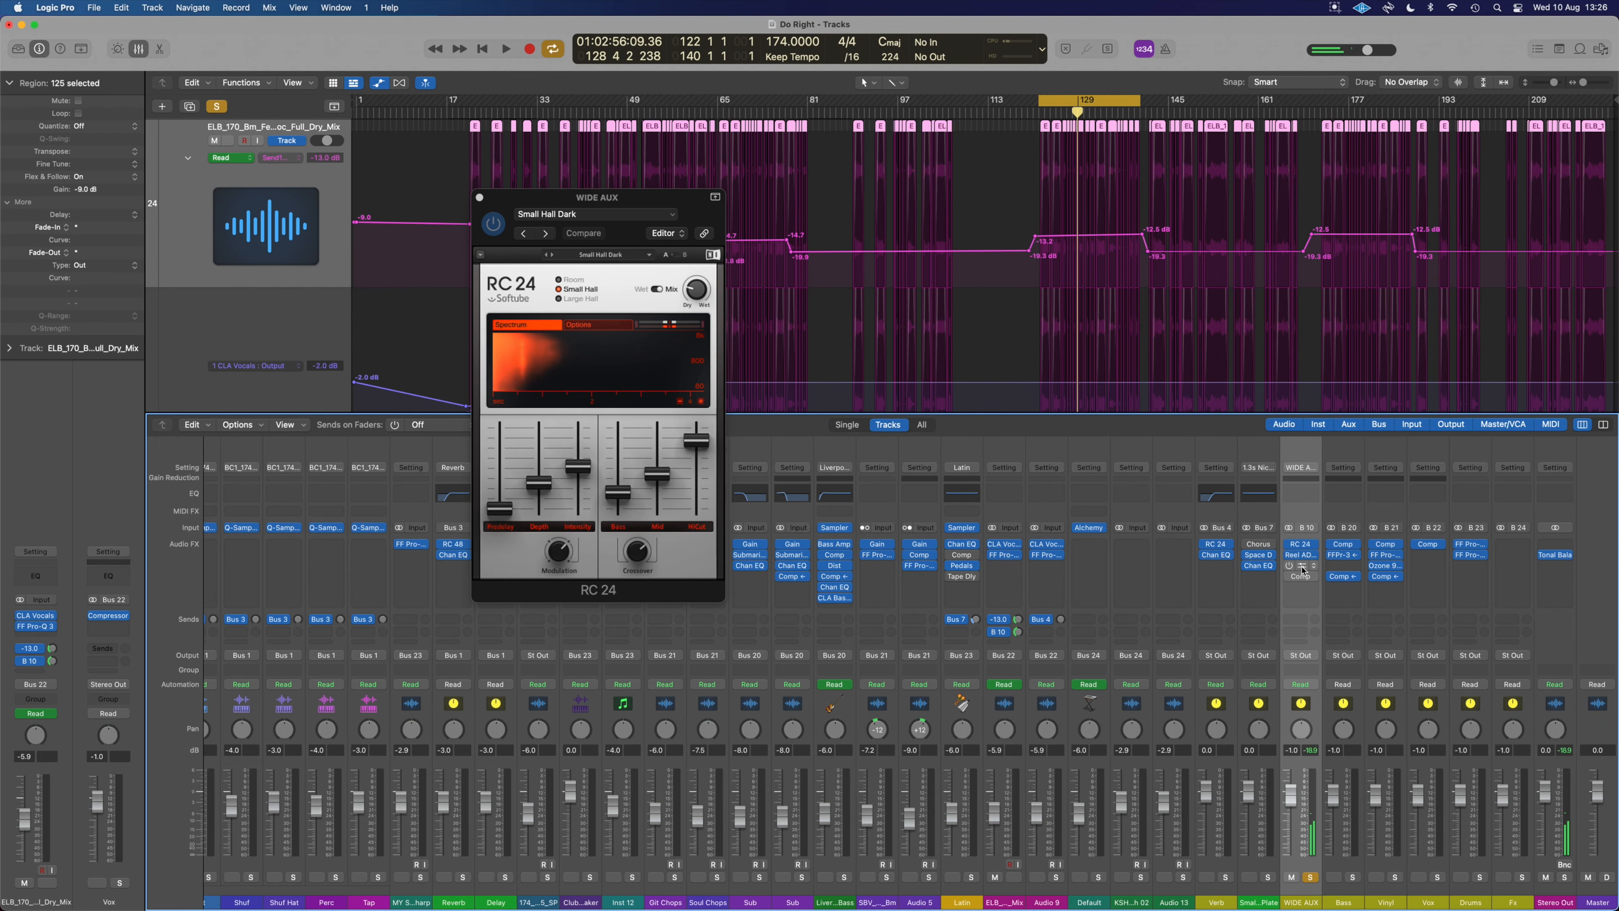
- Compare the WIDE AUX return during playback with its H-EQ bypassed and active, closing the open plug-ins when done
click(1294, 566)
click(1289, 567)
drag(702, 194, 926, 186)
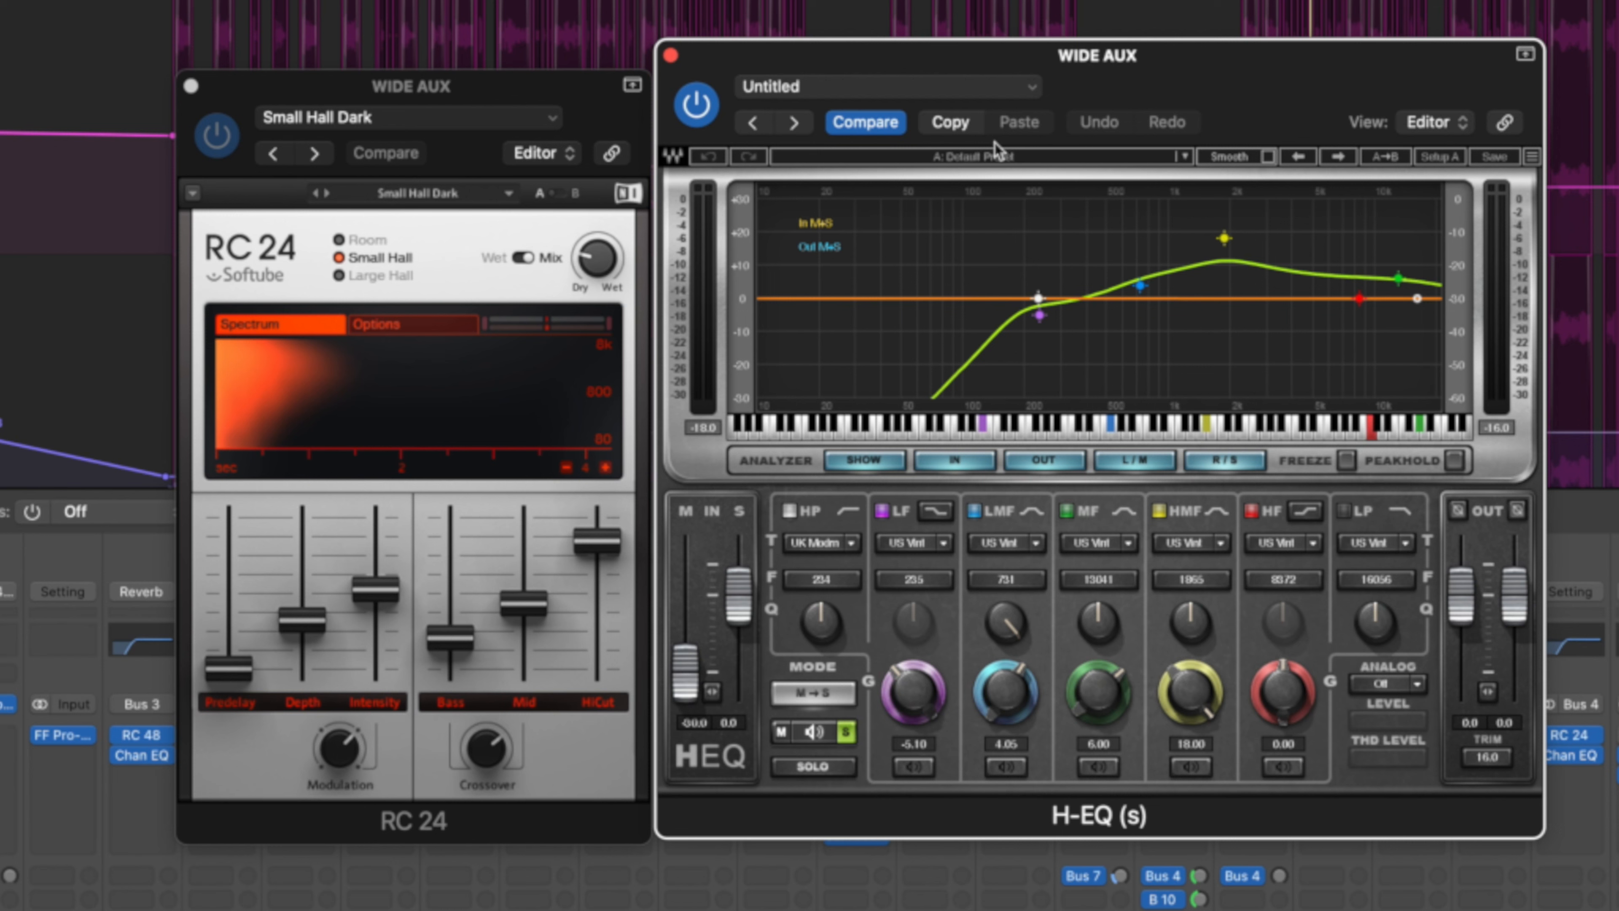
key(space)
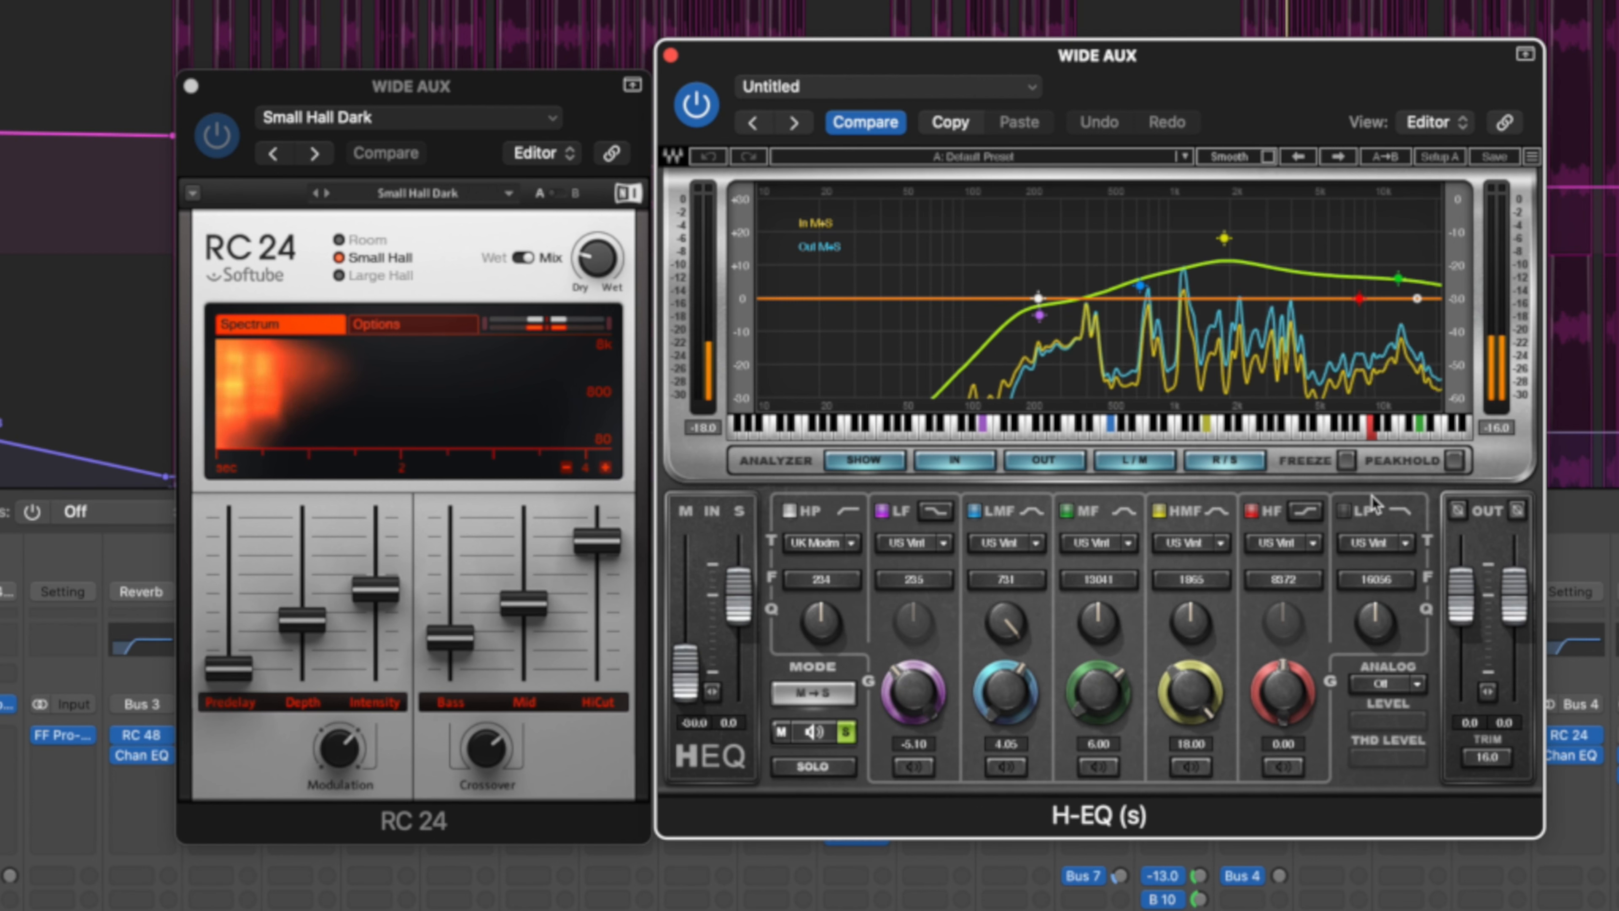
click(696, 106)
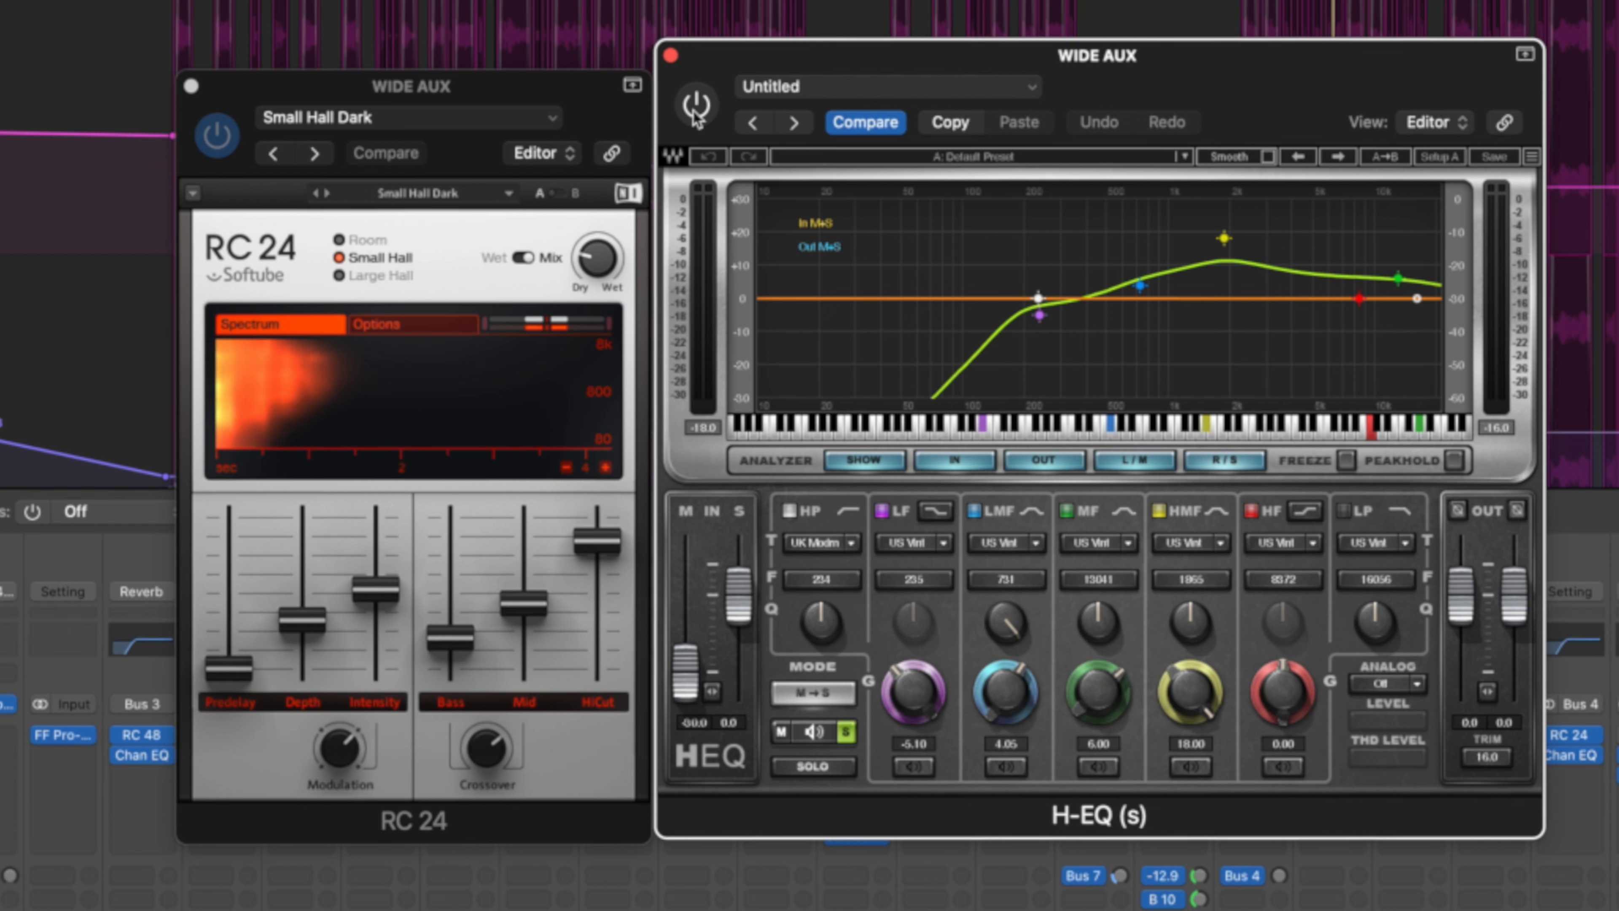
click(696, 107)
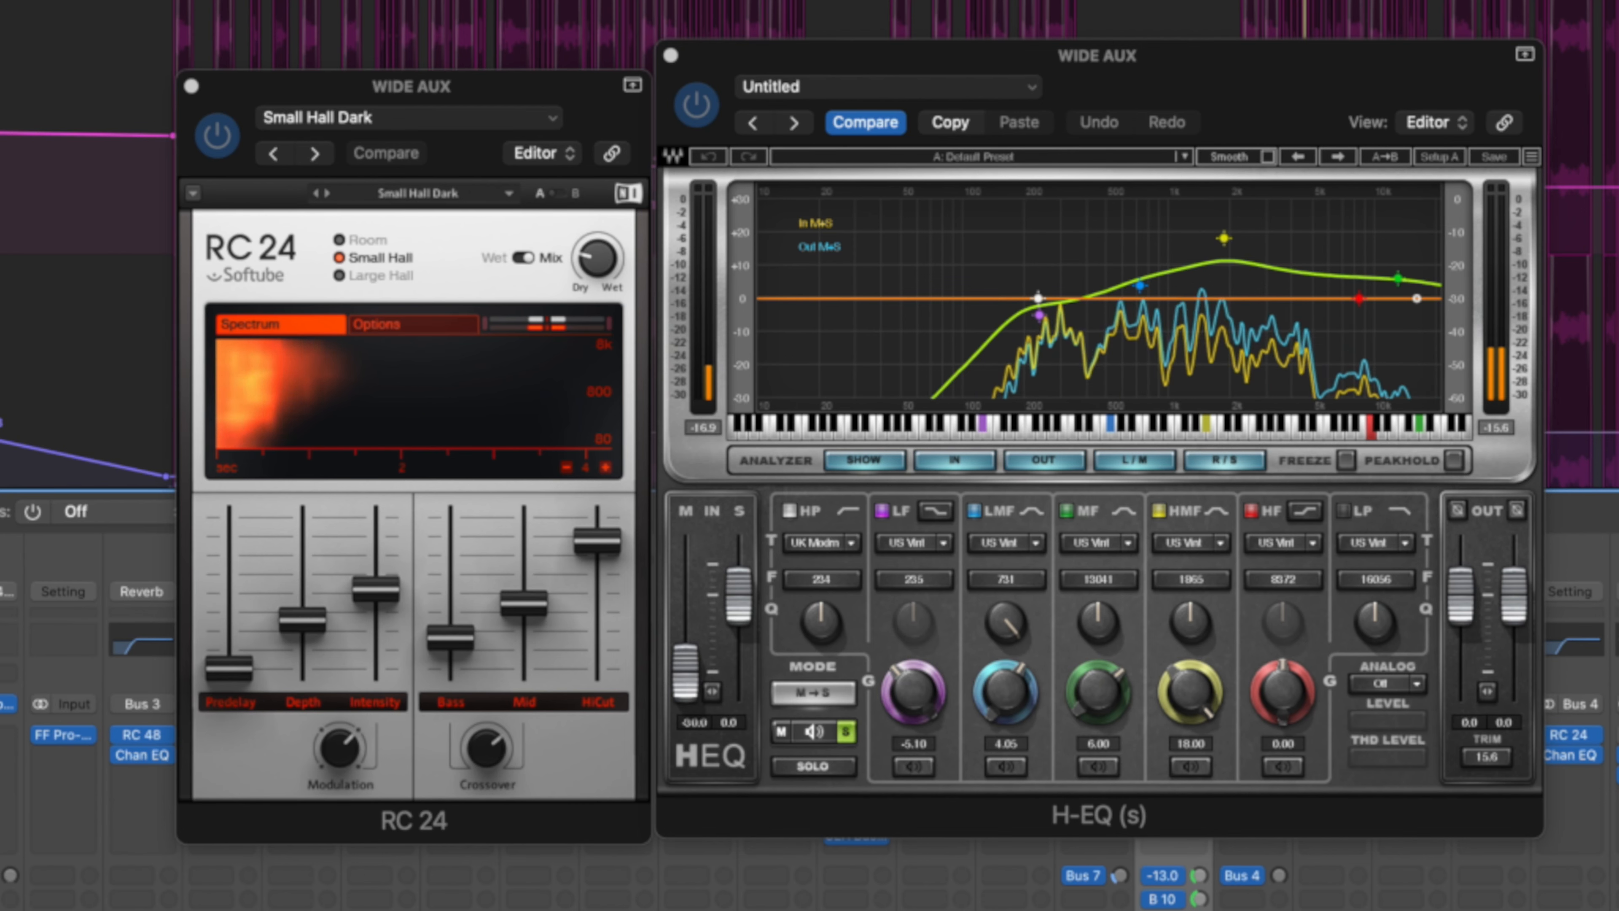
click(671, 55)
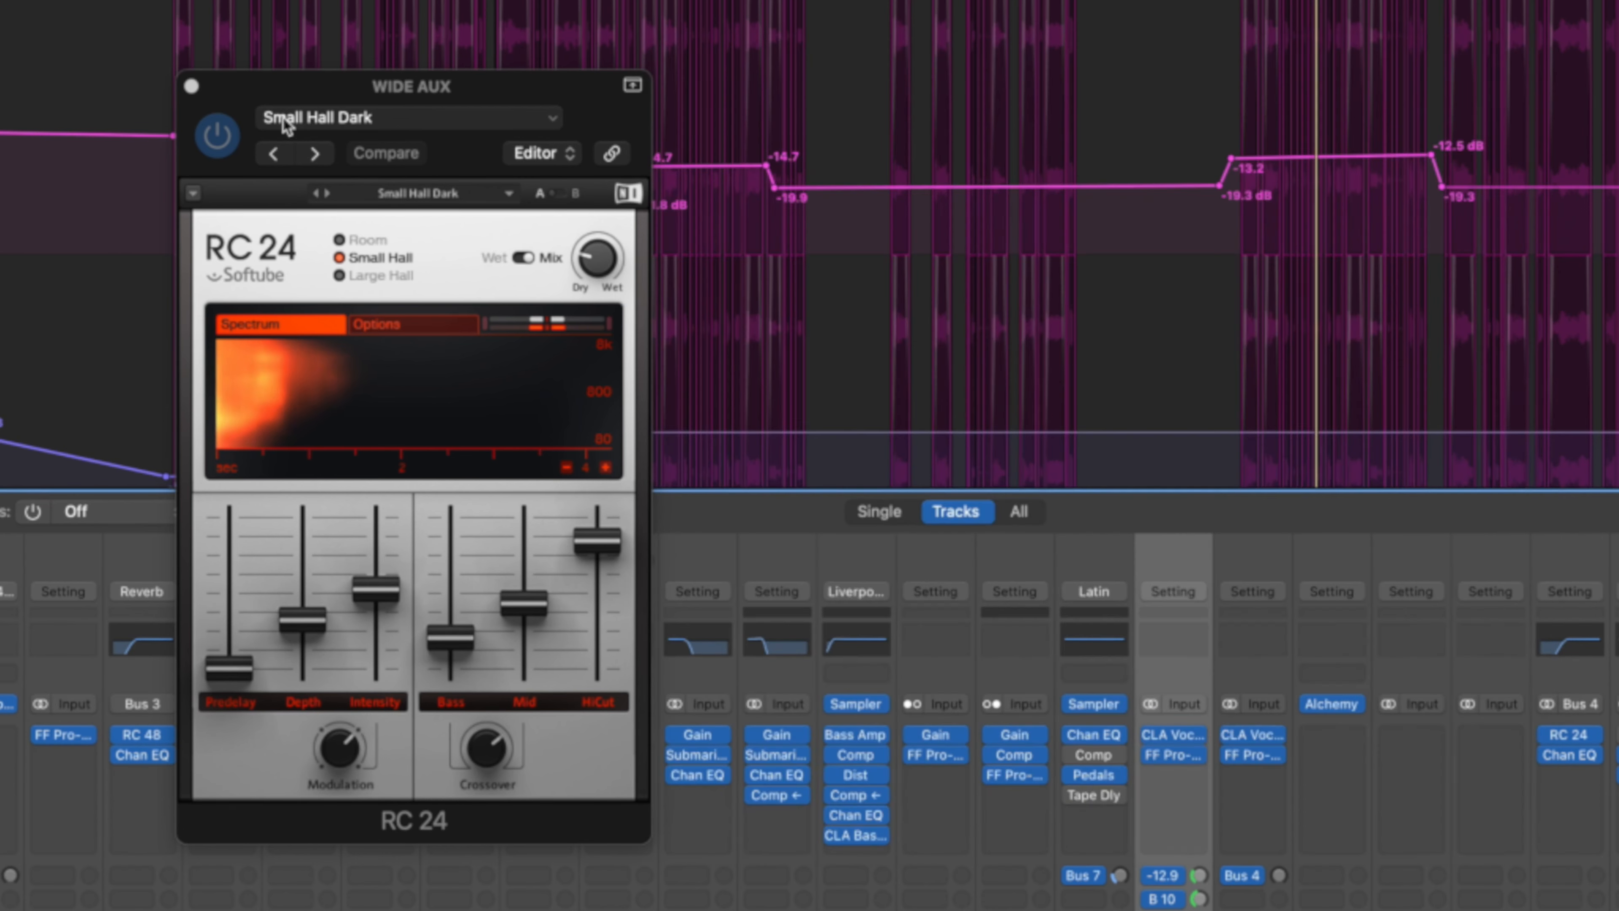
click(192, 86)
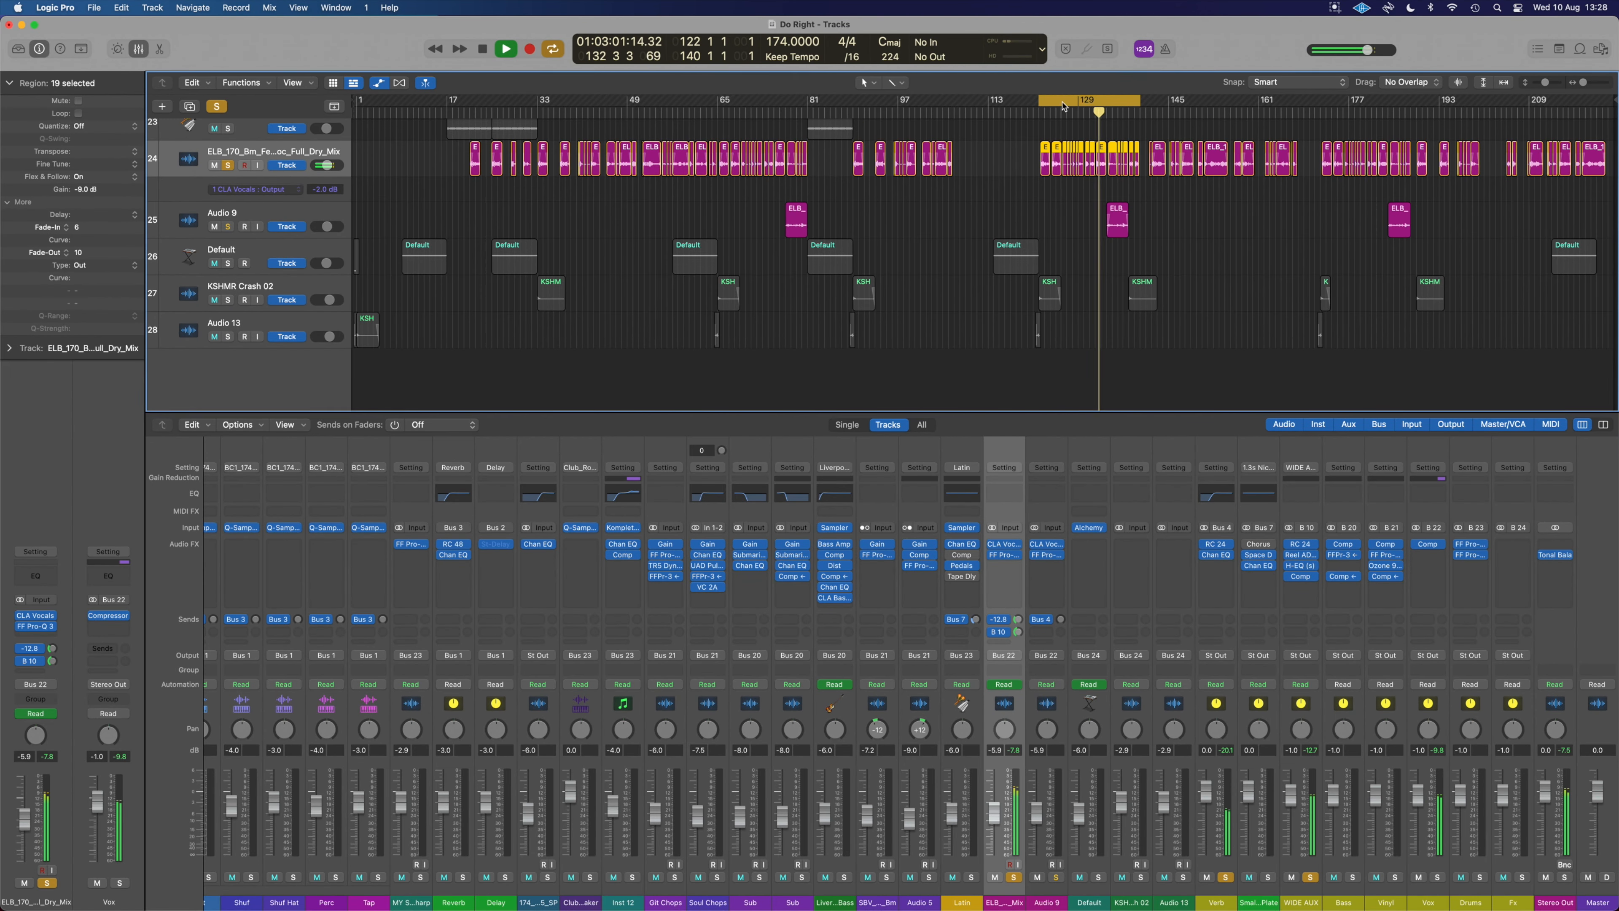
- Turn off cycle playback and clear the lead vocal and return solos to hear the full mix
click(1062, 100)
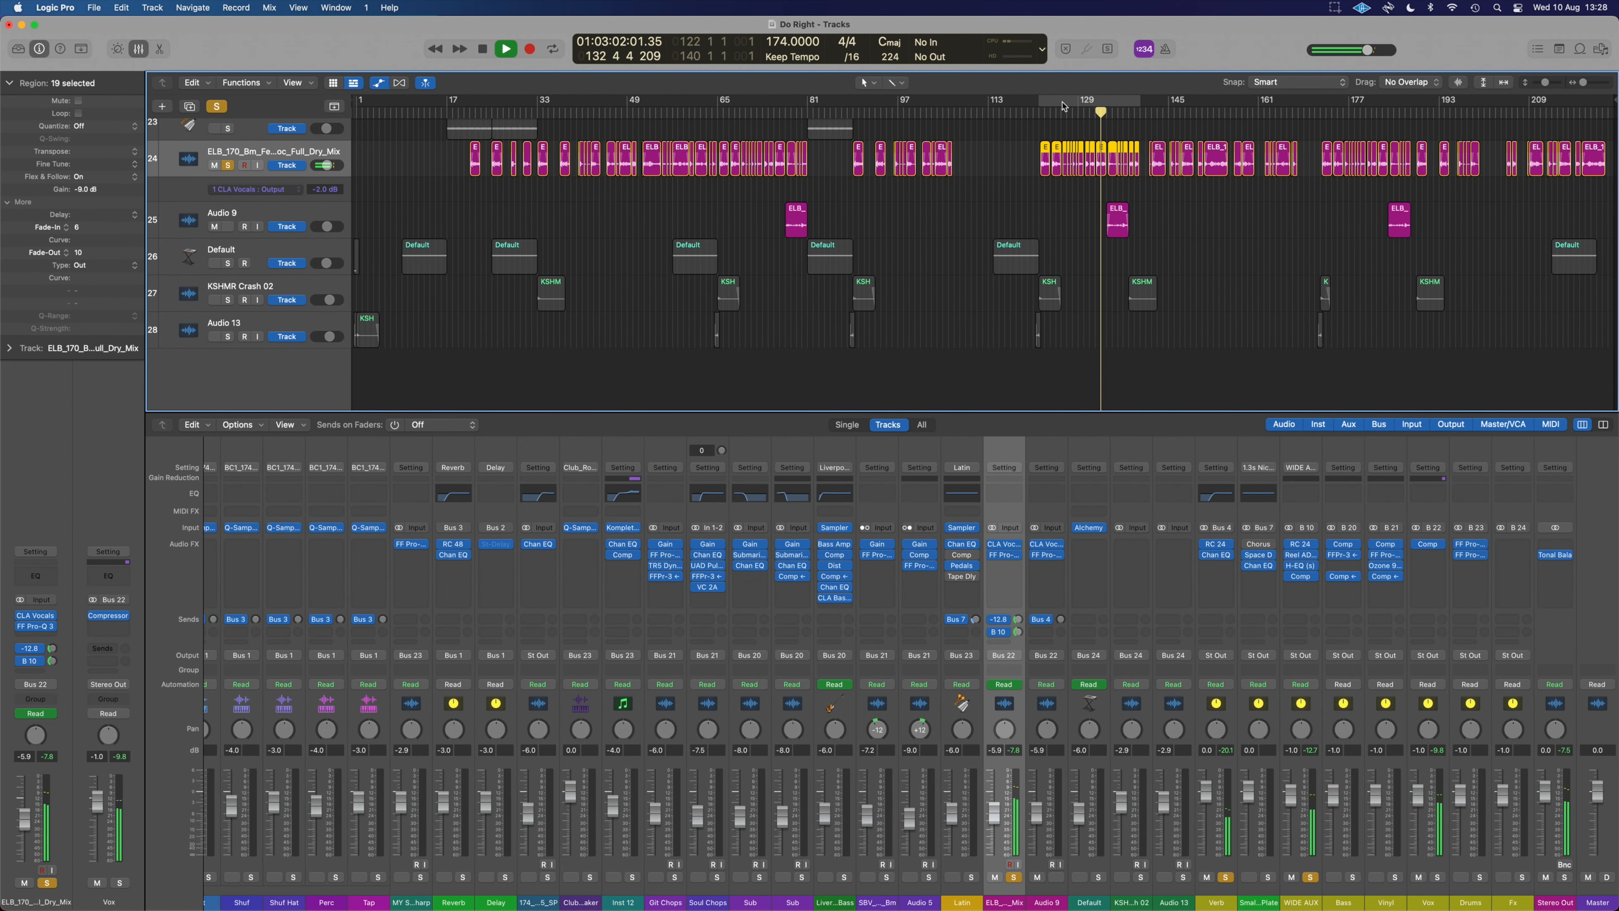
click(229, 167)
scroll(230, 168, up, 1)
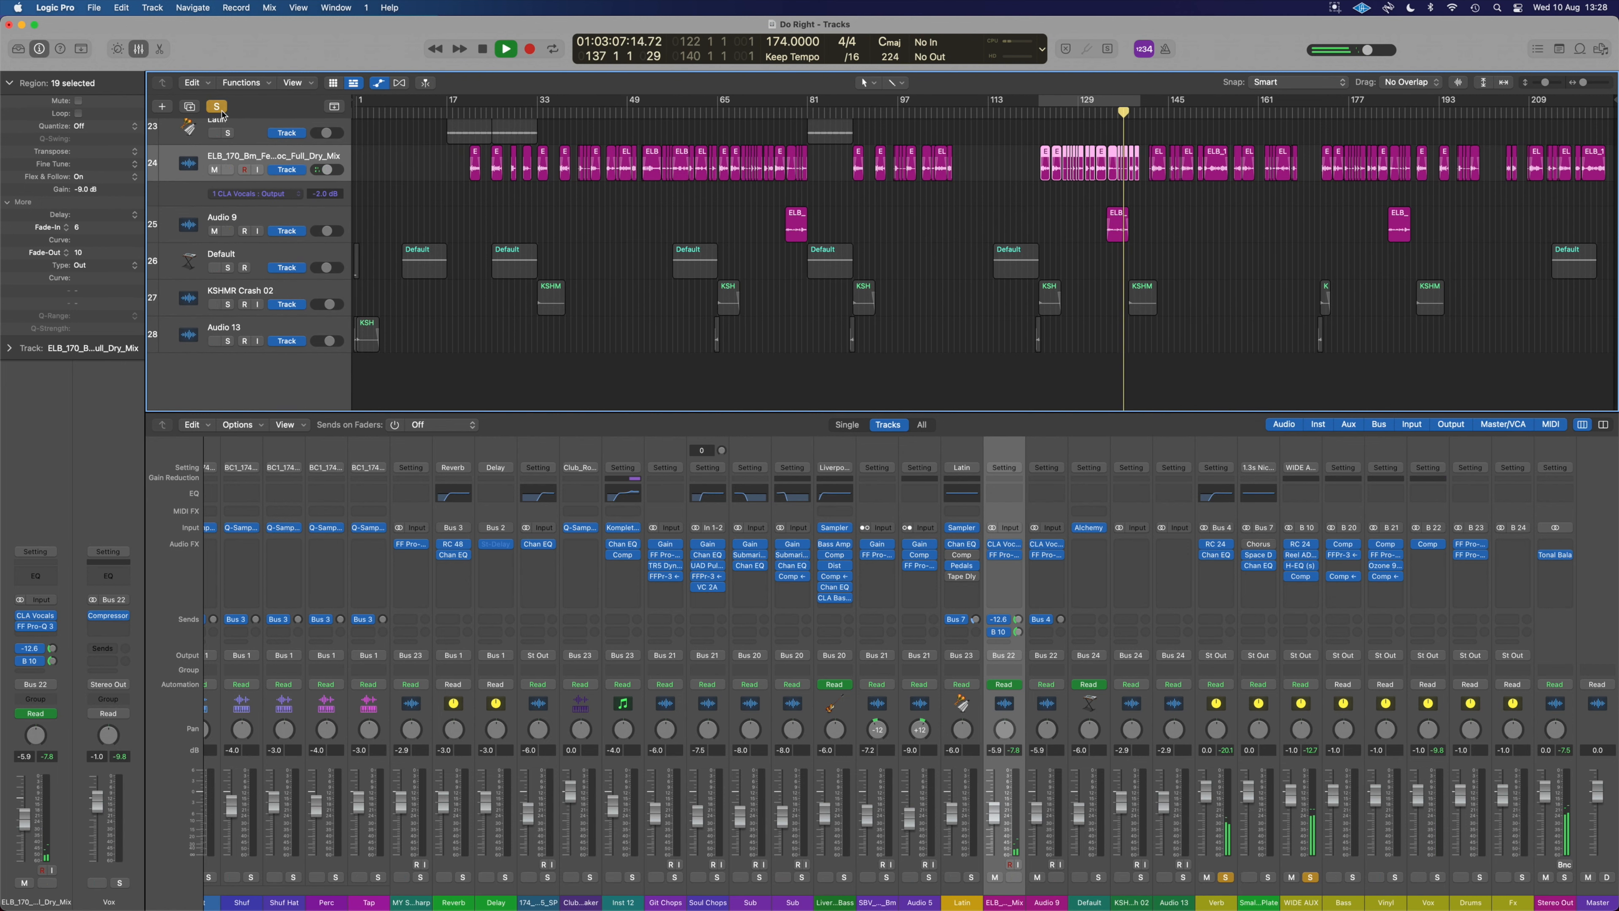
click(218, 107)
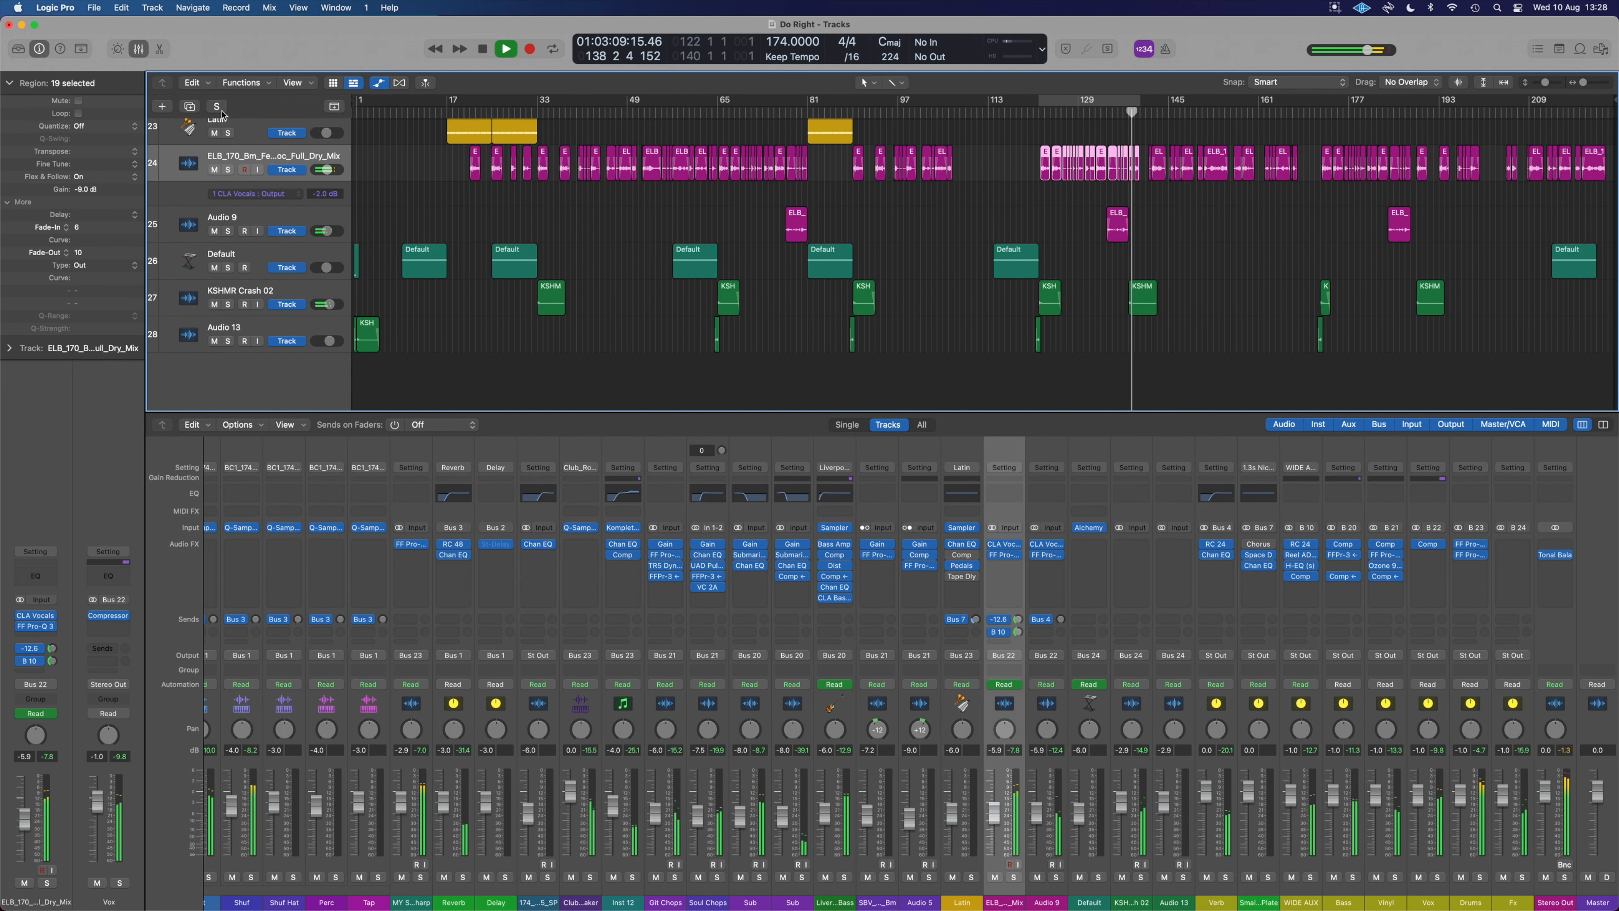